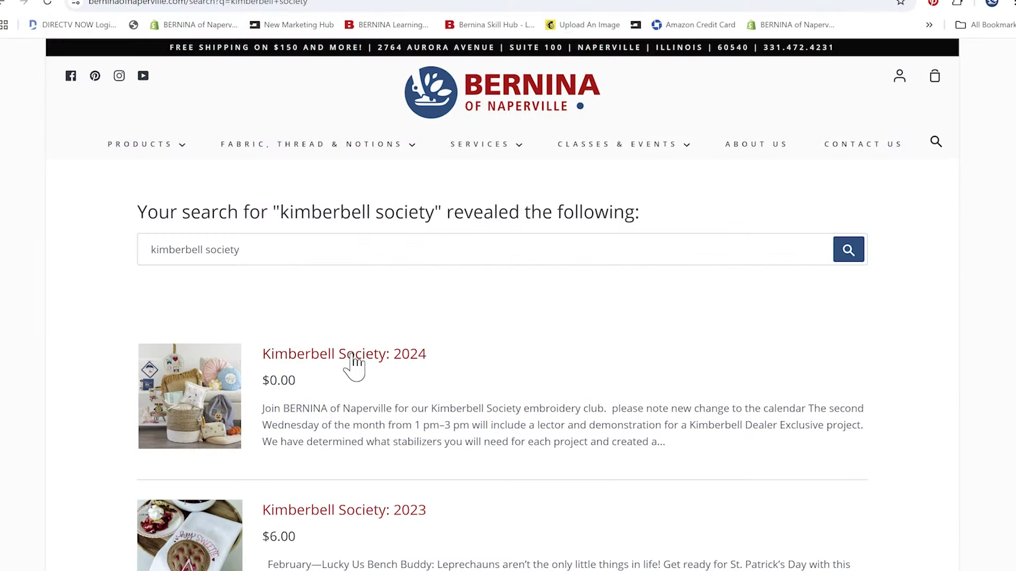
- Open the Kimberbell Society: 2024 page and pick the NOV 6 Kit and Design style
{"action": "left_click", "coordinate": [350, 354]}
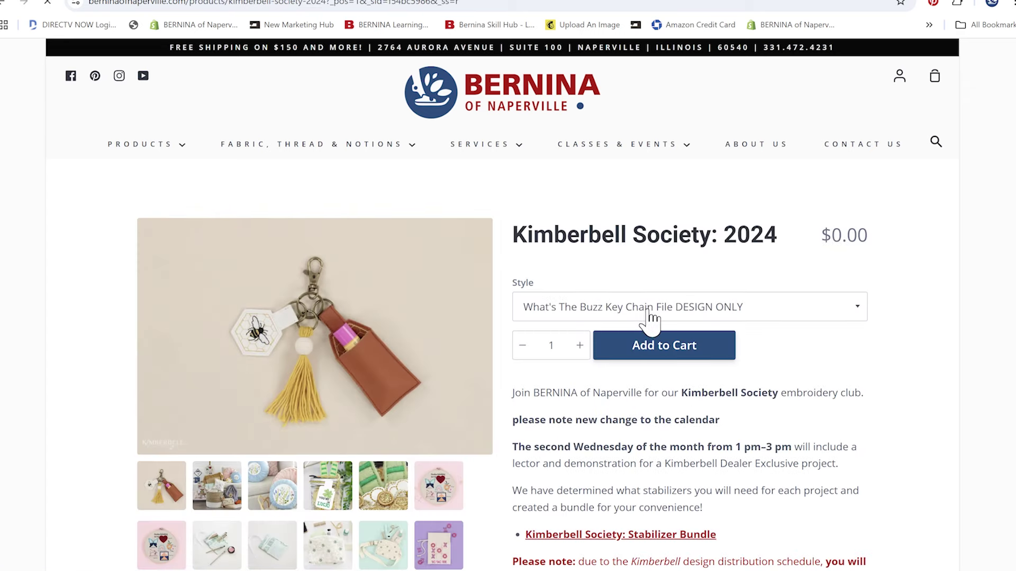
{"action": "left_click", "coordinate": [649, 314]}
{"action": "scroll", "coordinate": [649, 264], "scroll_direction": "down", "scroll_amount": 3}
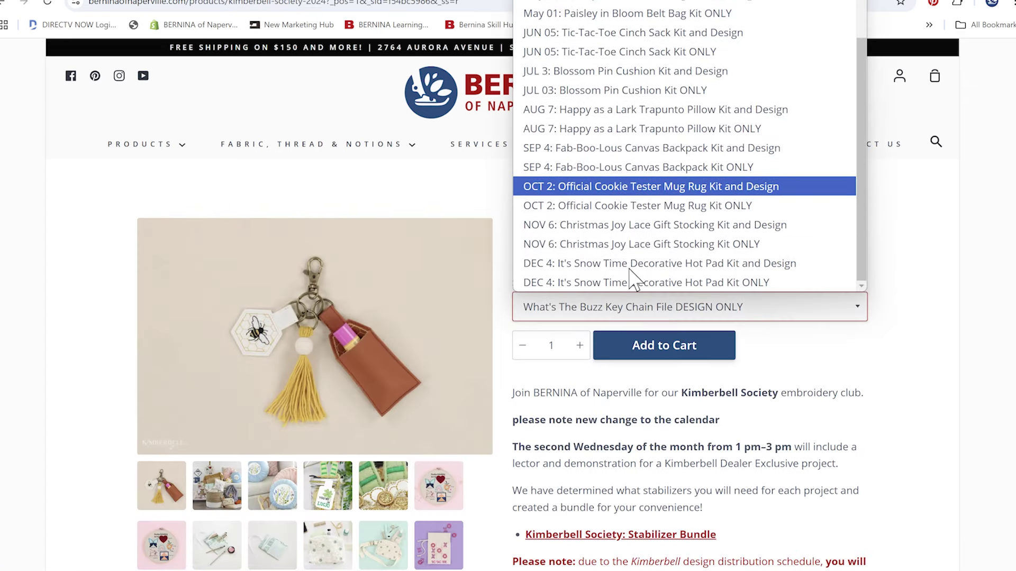
{"action": "left_click", "coordinate": [620, 227]}
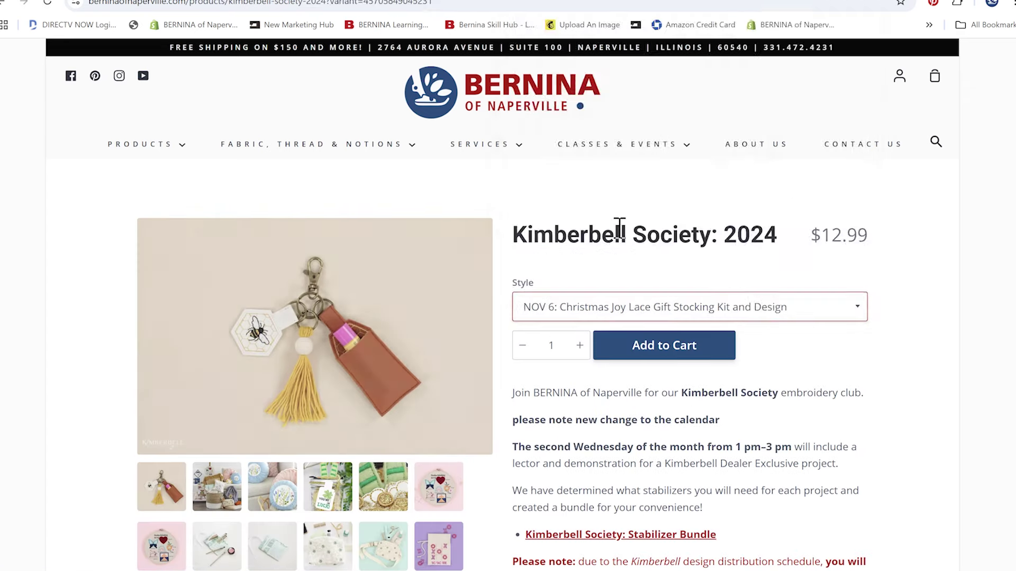
- Scroll through the Christmas Joy Lace Gift Stocking product page to review the $12.99 option
{"action": "scroll", "coordinate": [842, 262], "scroll_direction": "down", "scroll_amount": 3}
{"action": "scroll", "coordinate": [840, 262], "scroll_direction": "down", "scroll_amount": 3}
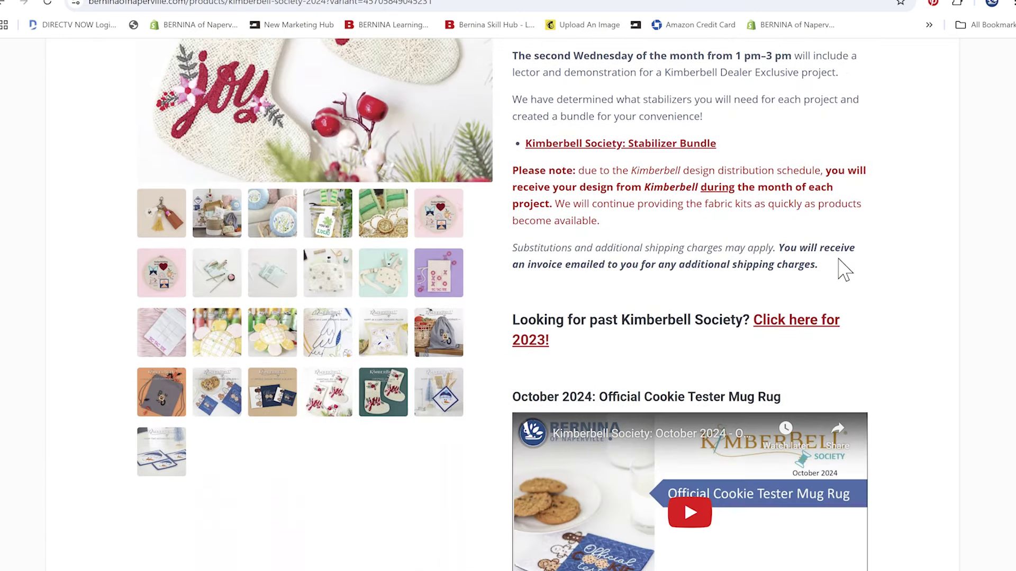
{"action": "scroll", "coordinate": [844, 268], "scroll_direction": "down", "scroll_amount": 1}
{"action": "scroll", "coordinate": [845, 270], "scroll_direction": "down", "scroll_amount": 2}
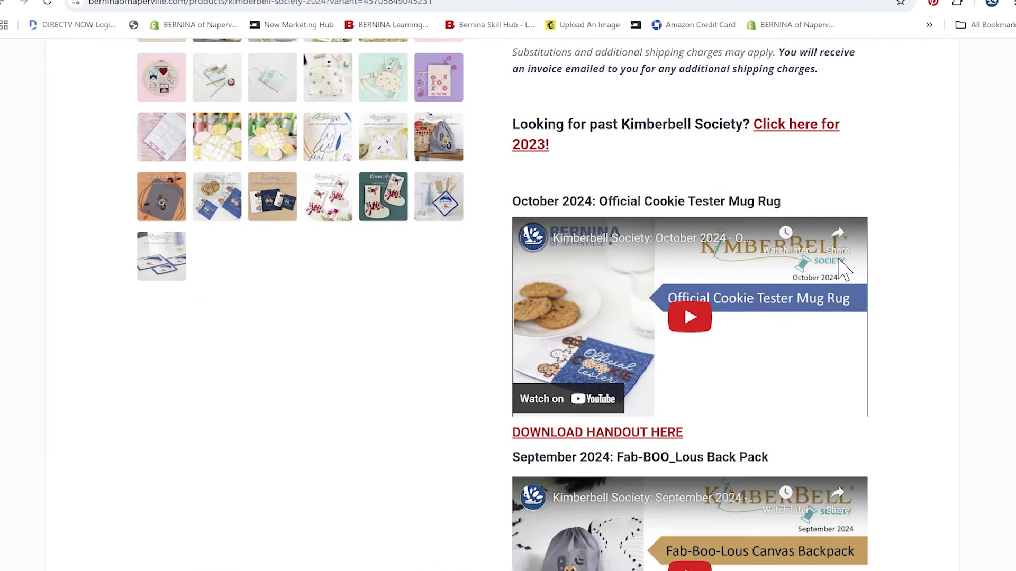
{"action": "scroll", "coordinate": [845, 270], "scroll_direction": "down", "scroll_amount": 2}
{"action": "scroll", "coordinate": [845, 270], "scroll_direction": "down", "scroll_amount": 4}
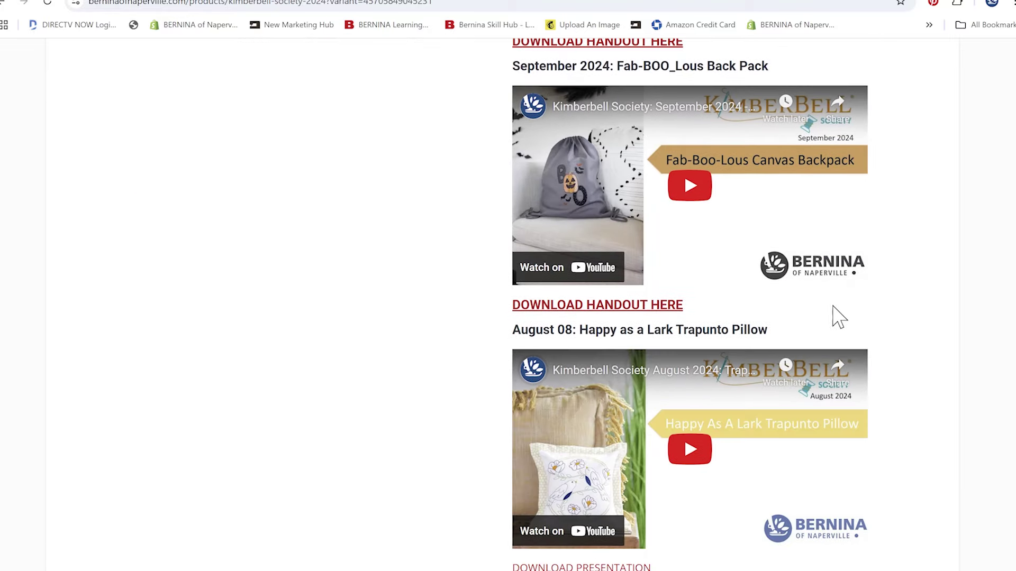
{"action": "scroll", "coordinate": [630, 498], "scroll_direction": "up", "scroll_amount": 2}
{"action": "scroll", "coordinate": [639, 482], "scroll_direction": "up", "scroll_amount": 12}
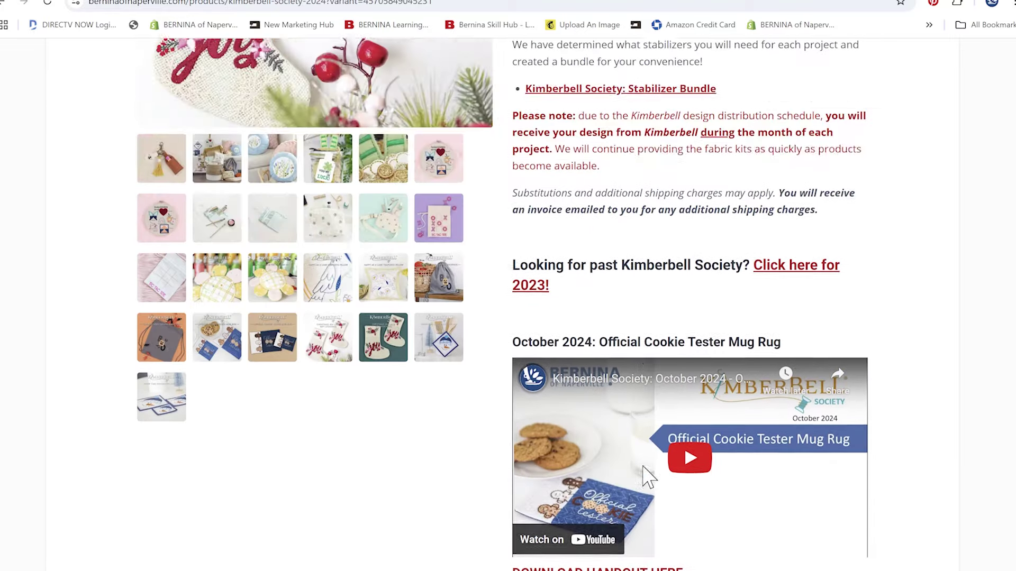
{"action": "scroll", "coordinate": [645, 466], "scroll_direction": "up", "scroll_amount": 3}
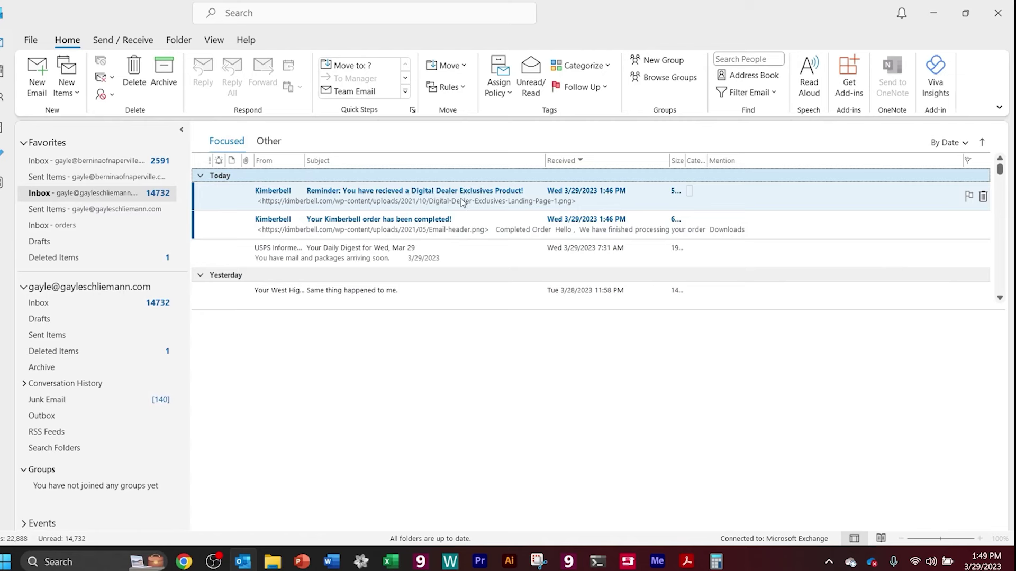
- Open the Kimberbell Digital Dealer Exclusives reminder email and download its blocked pictures
{"action": "left_click", "coordinate": [458, 203]}
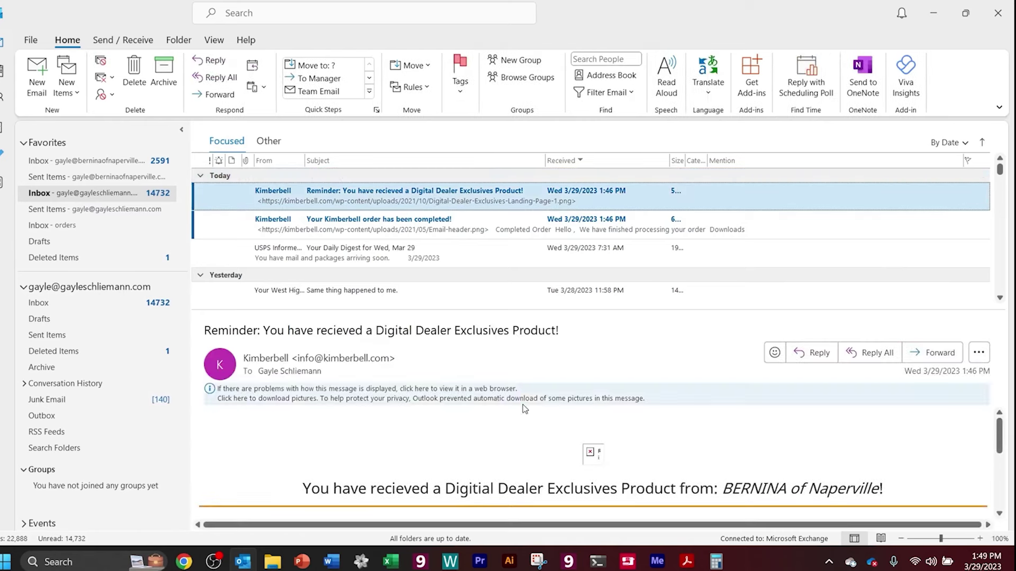
{"action": "scroll", "coordinate": [521, 418], "scroll_direction": "down", "scroll_amount": 3}
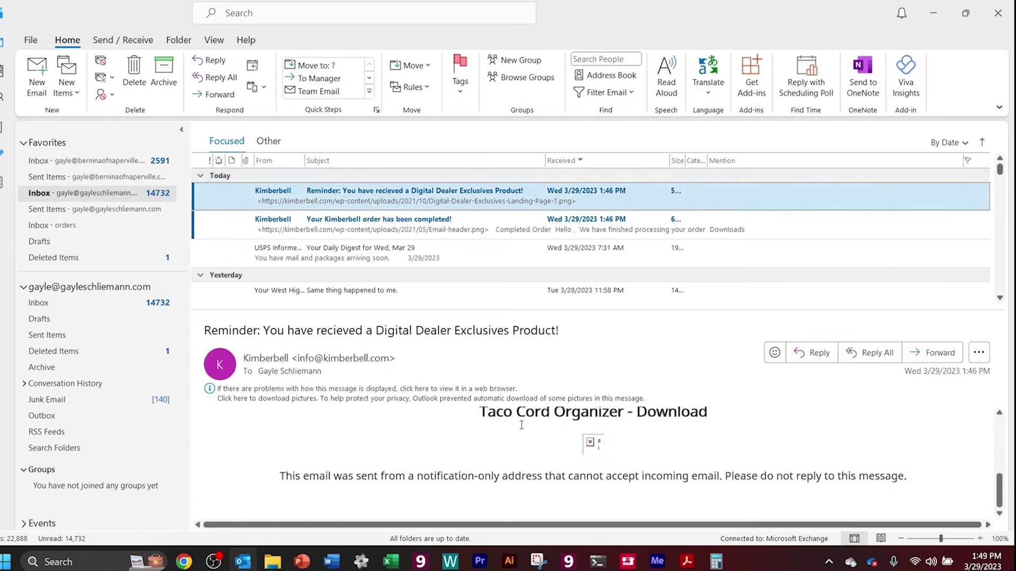
{"action": "scroll", "coordinate": [521, 425], "scroll_direction": "up", "scroll_amount": 1}
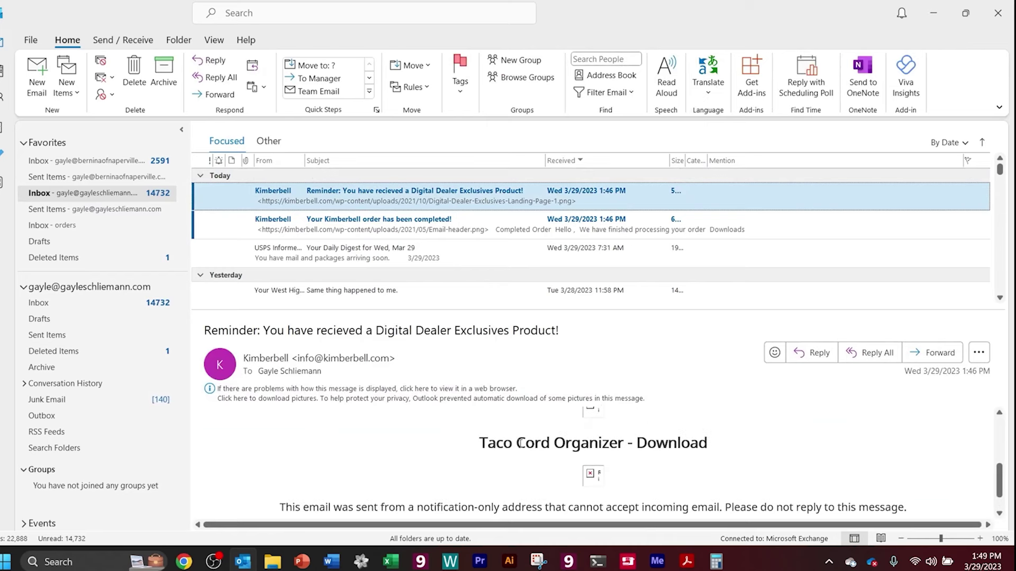
{"action": "left_click", "coordinate": [553, 397]}
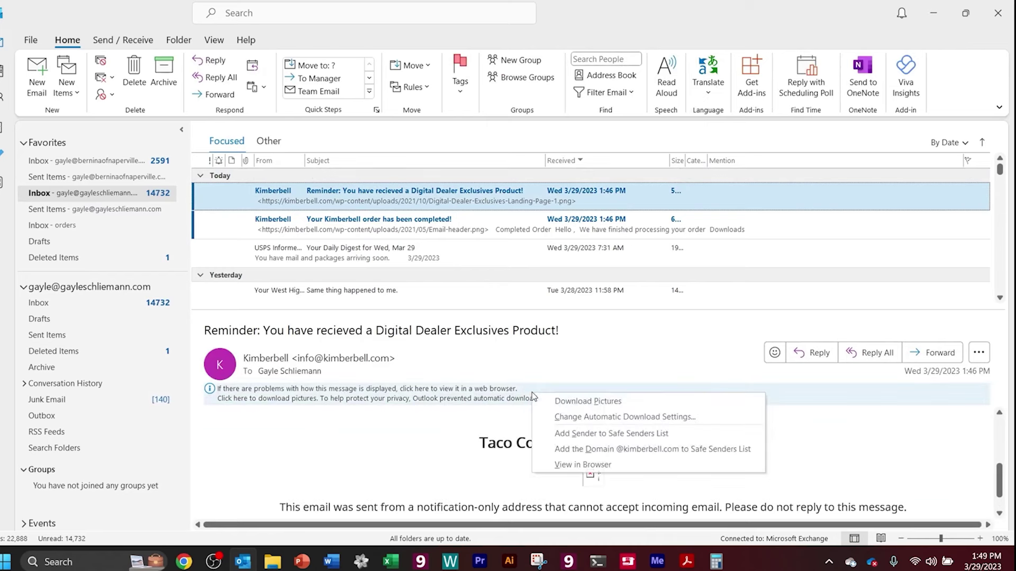
{"action": "left_click", "coordinate": [583, 404]}
- Scroll down the email to the Taco Cord Organizer Download Now button
{"action": "scroll", "coordinate": [587, 418], "scroll_direction": "down", "scroll_amount": 5}
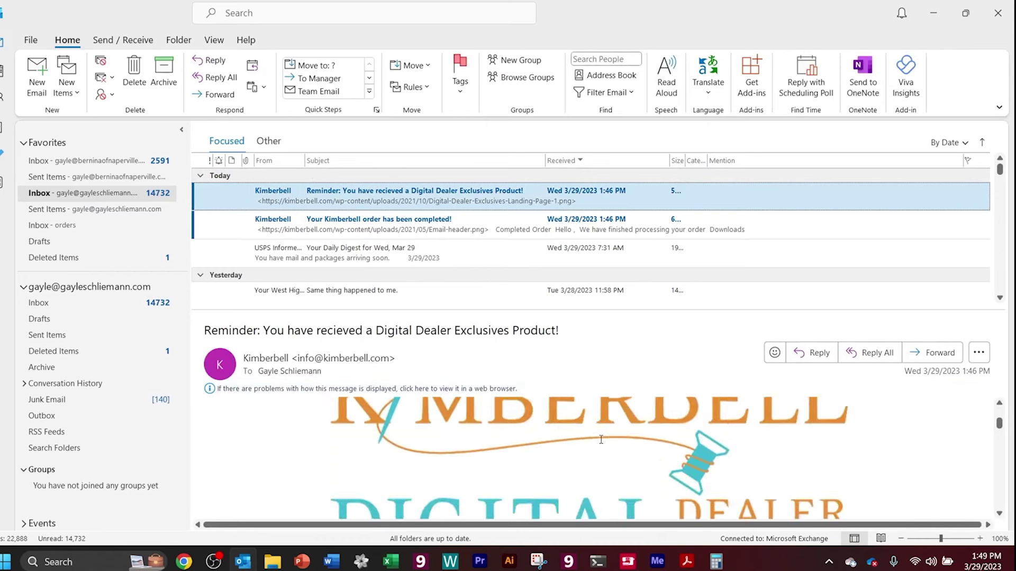
{"action": "scroll", "coordinate": [601, 442], "scroll_direction": "down", "scroll_amount": 5}
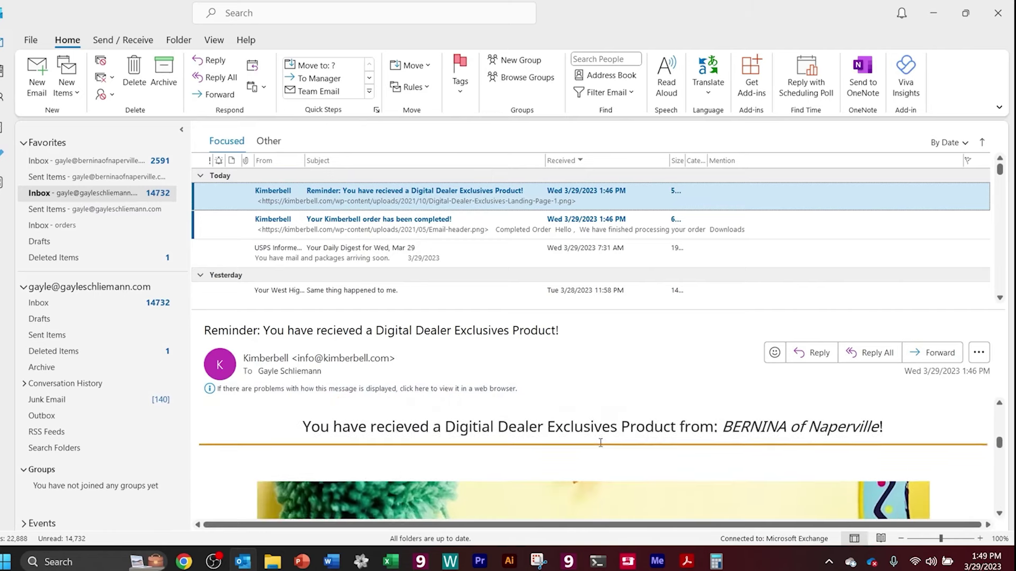
{"action": "scroll", "coordinate": [599, 445], "scroll_direction": "down", "scroll_amount": 5}
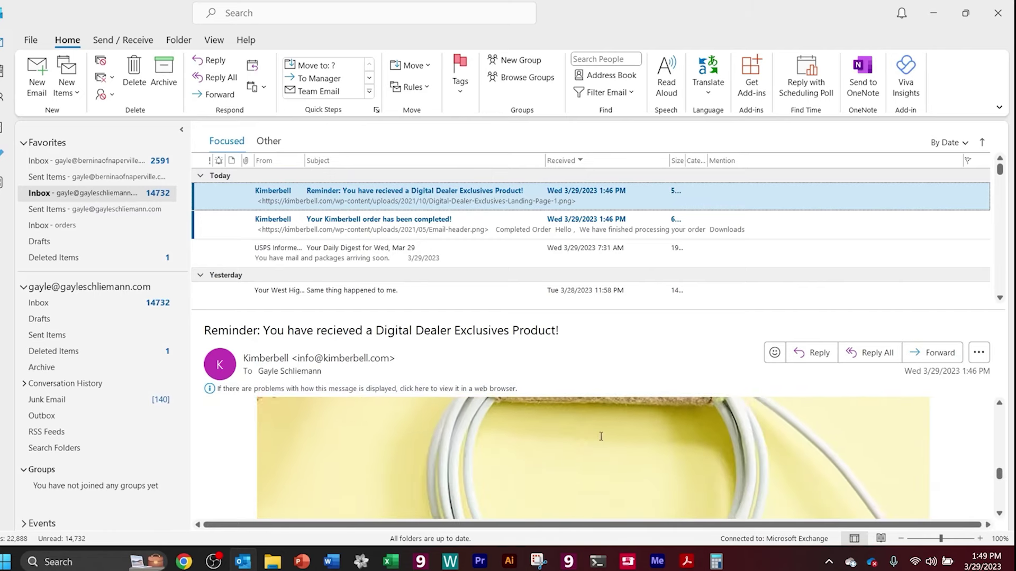
{"action": "scroll", "coordinate": [599, 429], "scroll_direction": "down", "scroll_amount": 4}
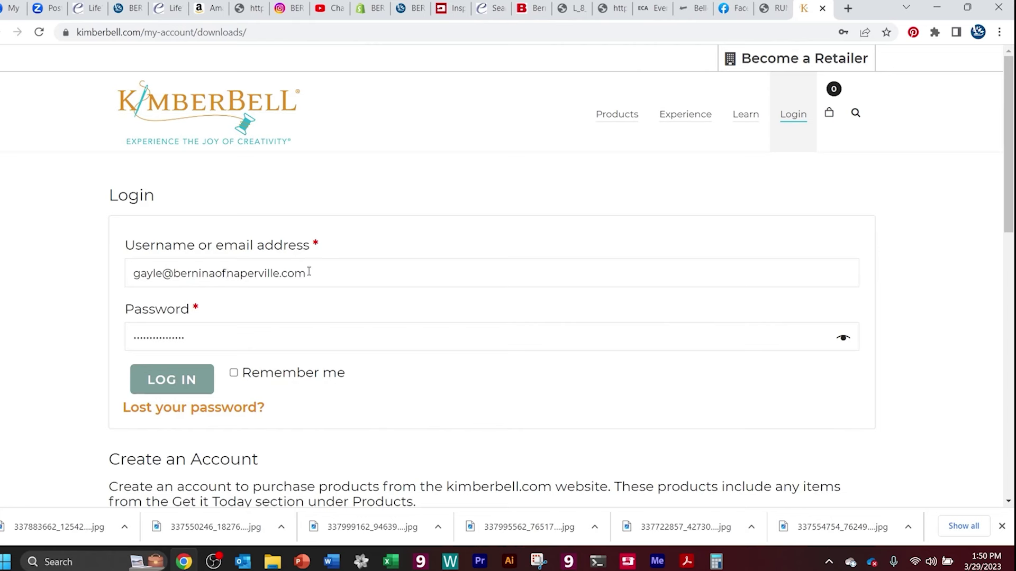
- Select the domain part of the login e-mail so it can be replaced with the other account's address
{"action": "left_click_drag", "start_coordinate": [309, 273], "coordinate": [174, 280]}
{"action": "left_click_drag", "start_coordinate": [173, 281], "coordinate": [316, 279]}
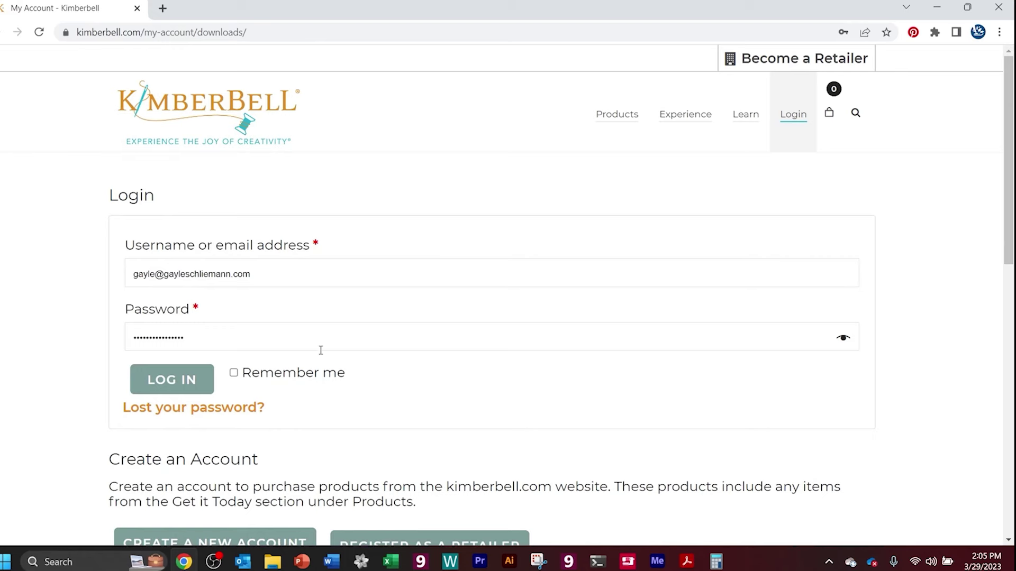
{"action": "scroll", "coordinate": [331, 381], "scroll_direction": "down", "scroll_amount": 2}
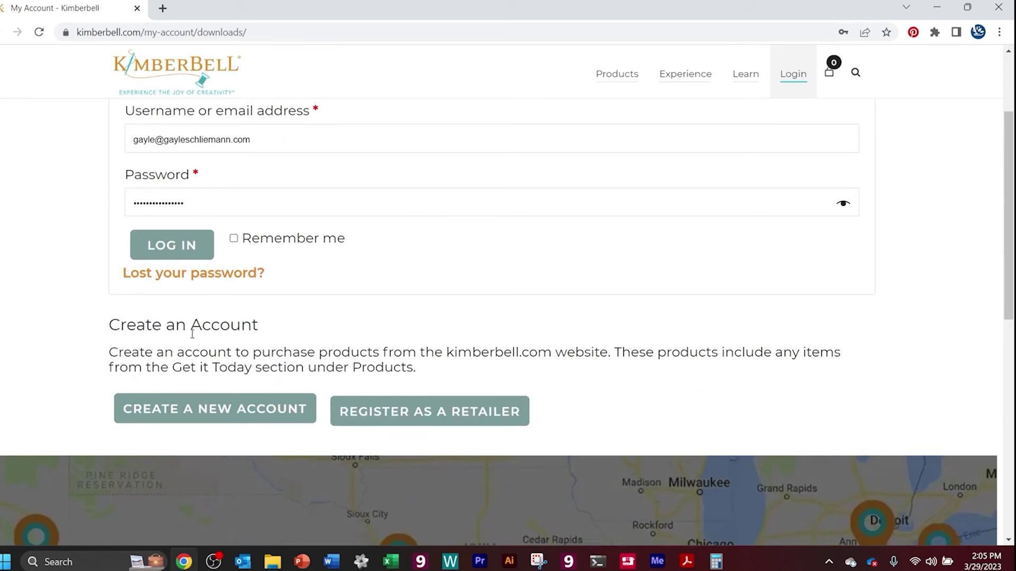
{"action": "left_click", "coordinate": [193, 415]}
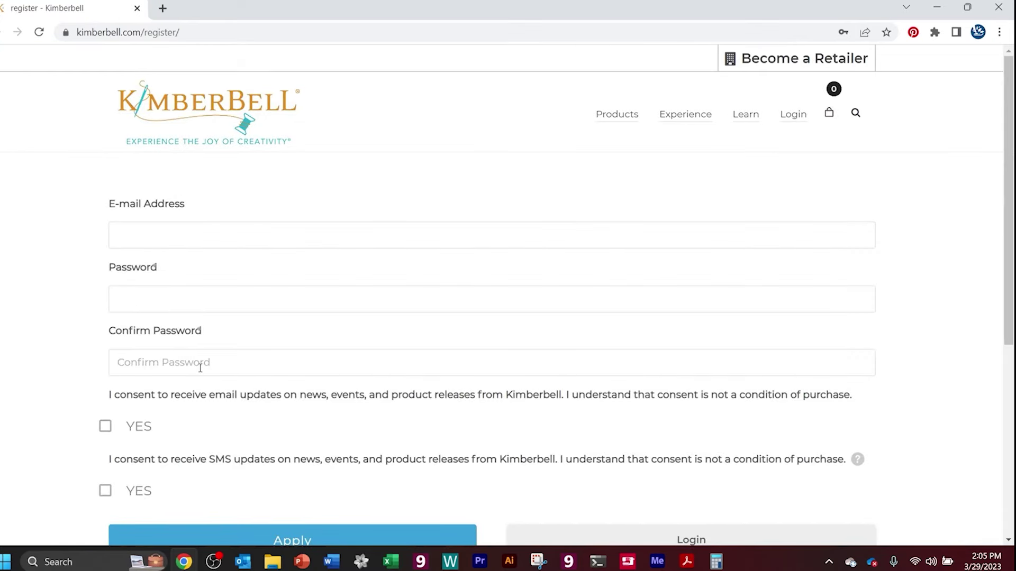
{"action": "scroll", "coordinate": [196, 365], "scroll_direction": "down", "scroll_amount": 1}
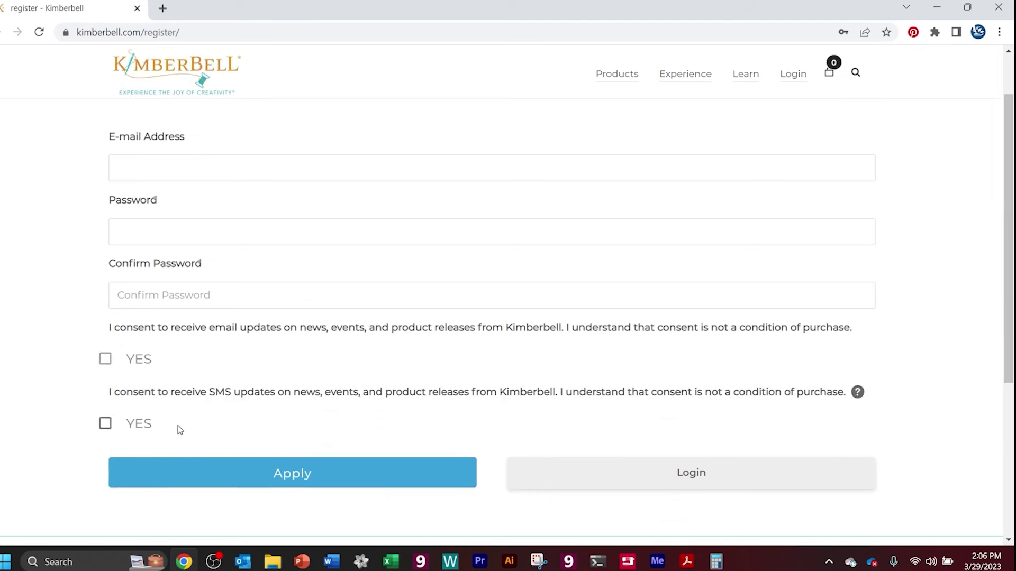
{"action": "scroll", "coordinate": [178, 426], "scroll_direction": "up", "scroll_amount": 2}
{"action": "left_click", "coordinate": [2, 32]}
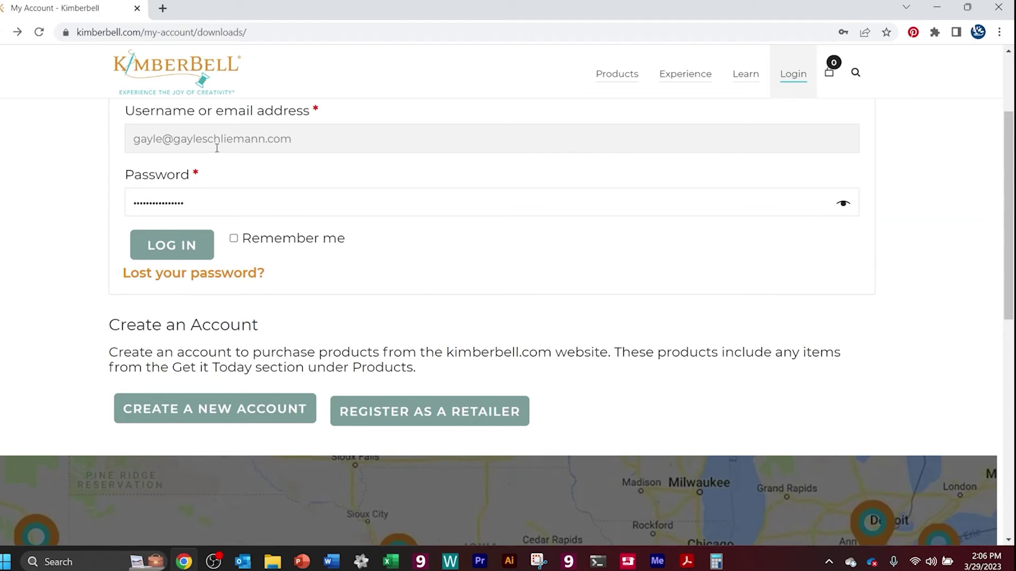
{"action": "scroll", "coordinate": [189, 157], "scroll_direction": "down", "scroll_amount": 1}
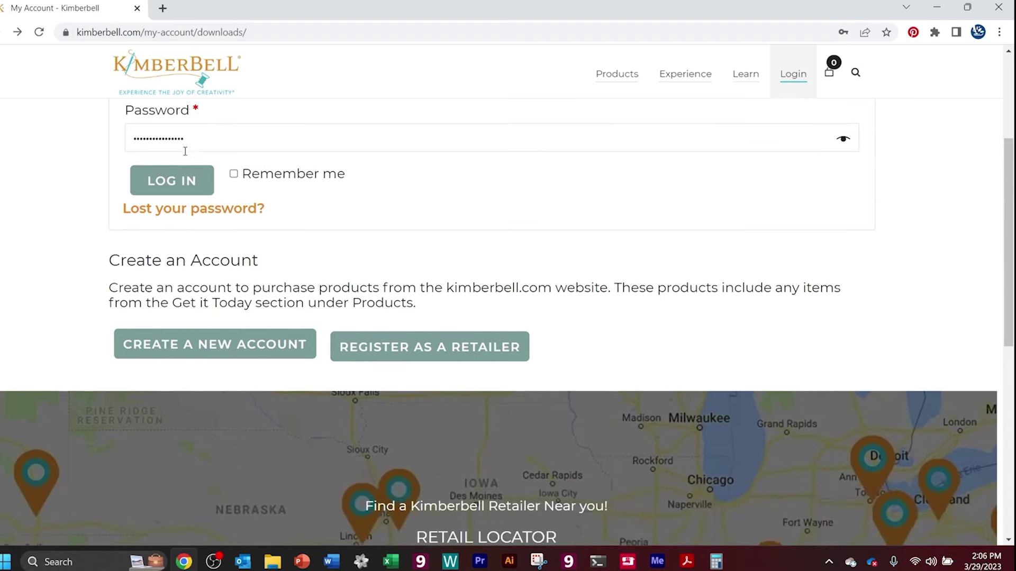
{"action": "scroll", "coordinate": [186, 159], "scroll_direction": "up", "scroll_amount": 2}
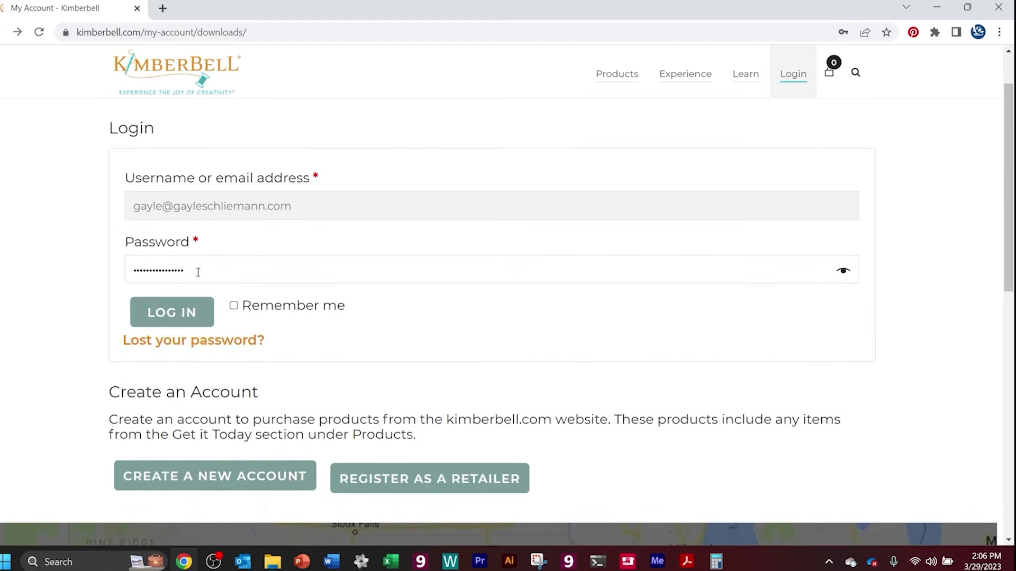
- Sign in, keep downloads sorted by Latest, and download the Taco Cord Organizer zip
{"action": "left_click", "coordinate": [181, 320]}
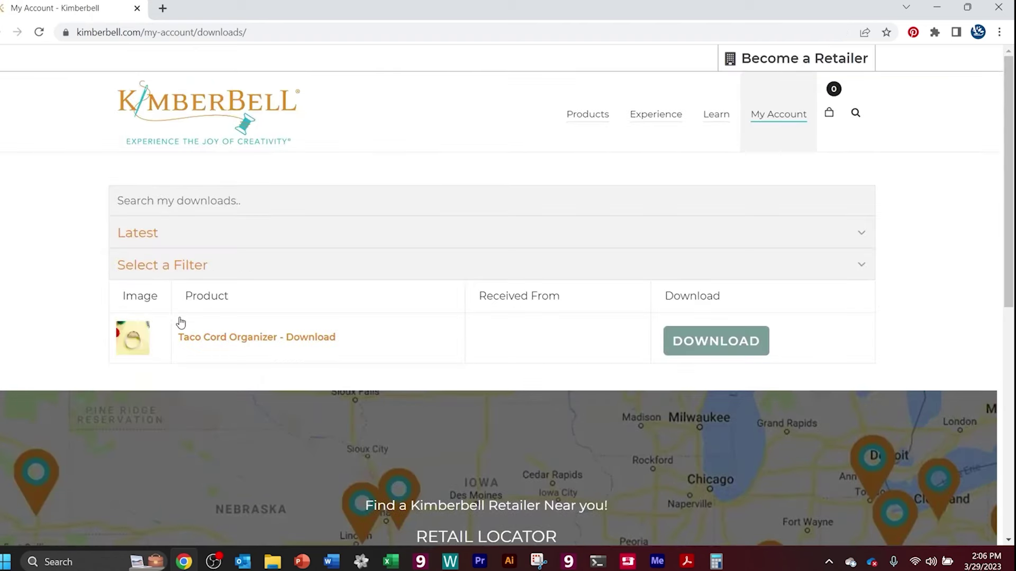
{"action": "left_click", "coordinate": [864, 233]}
{"action": "left_click", "coordinate": [932, 295]}
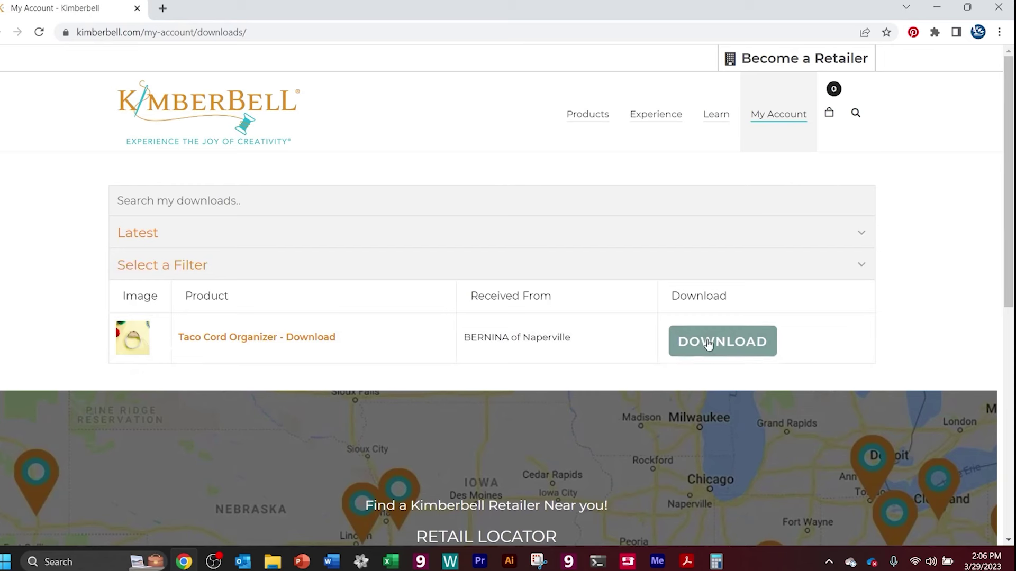
{"action": "left_click", "coordinate": [731, 343]}
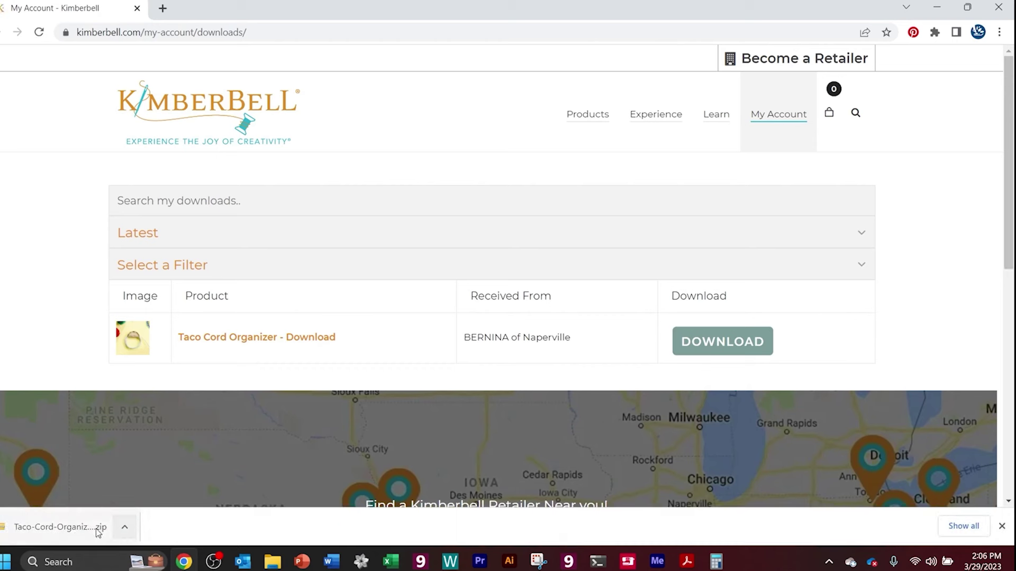
- Copy the Taco-Cord-Organizer-Files-Instructions-cpgrjd zip from the Downloads folder window
{"action": "left_click", "coordinate": [278, 566]}
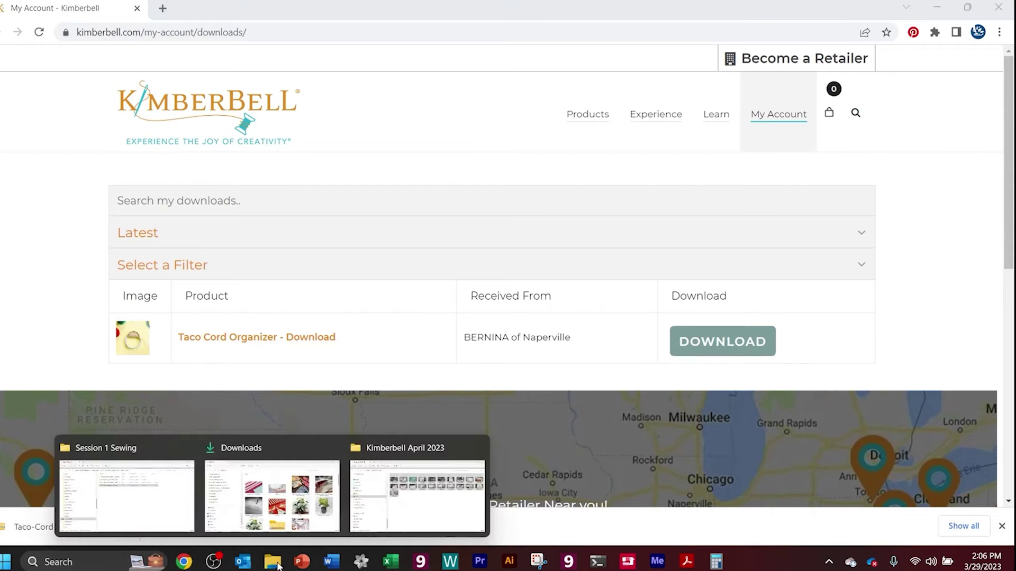
{"action": "left_click", "coordinate": [321, 526]}
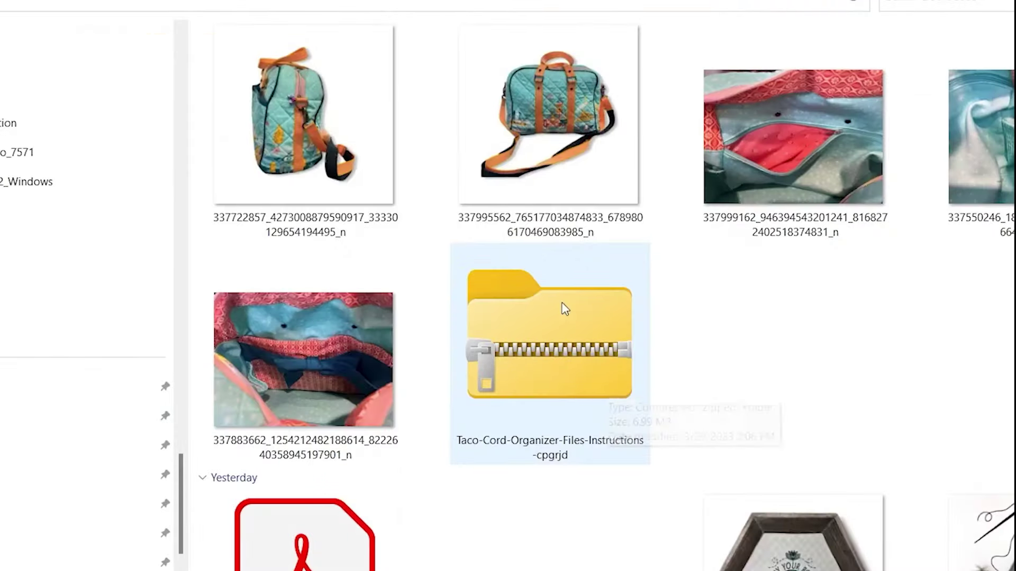
{"action": "left_click", "coordinate": [525, 343]}
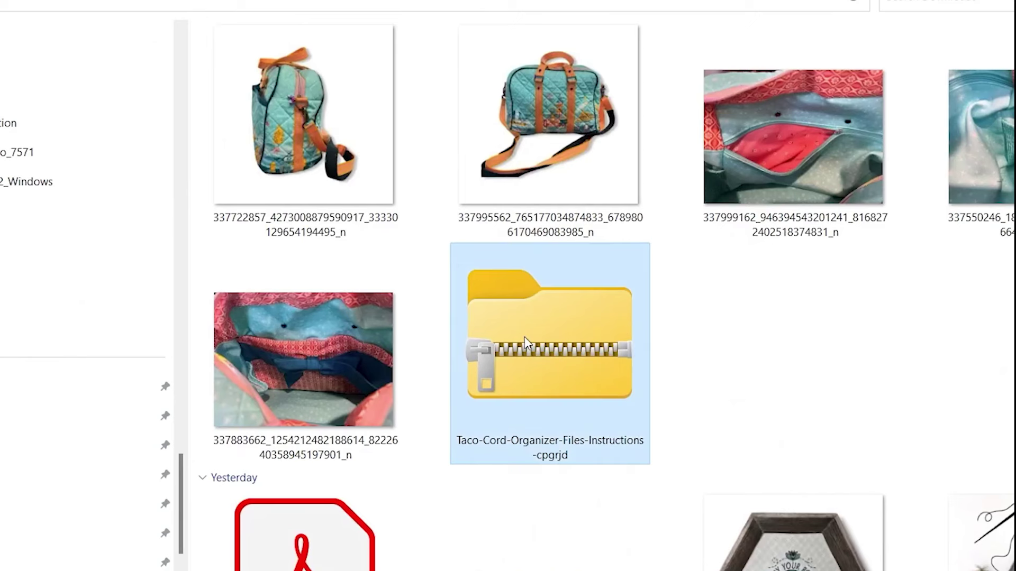
{"action": "right_click", "coordinate": [526, 342]}
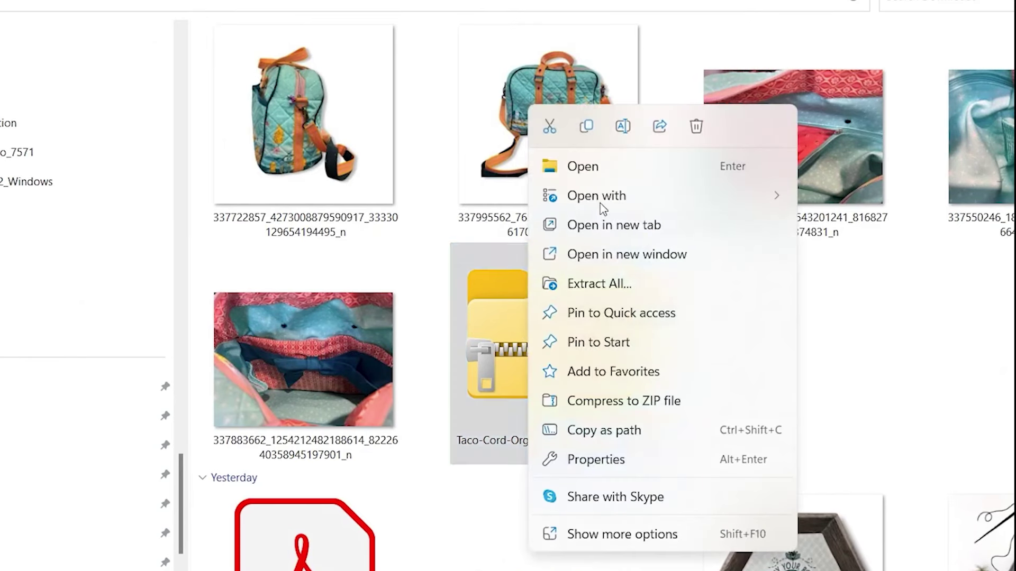
{"action": "left_click", "coordinate": [587, 127]}
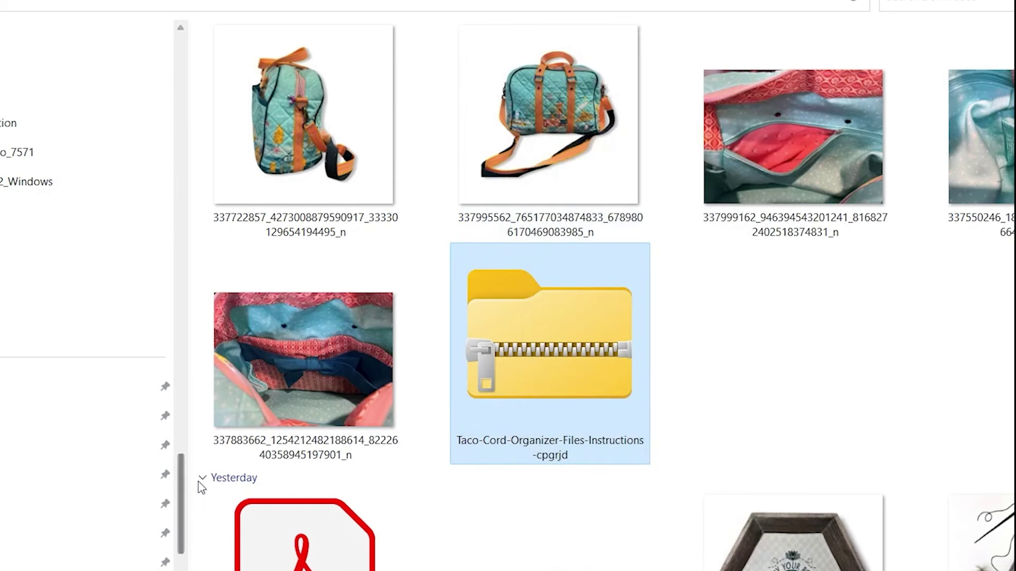
{"action": "scroll", "coordinate": [184, 468], "scroll_direction": "up", "scroll_amount": 2}
- Create a new folder named Kimberbell inside Embroidery Designs
{"action": "left_click_drag", "start_coordinate": [184, 469], "coordinate": [197, 358]}
{"action": "left_click", "coordinate": [170, 353]}
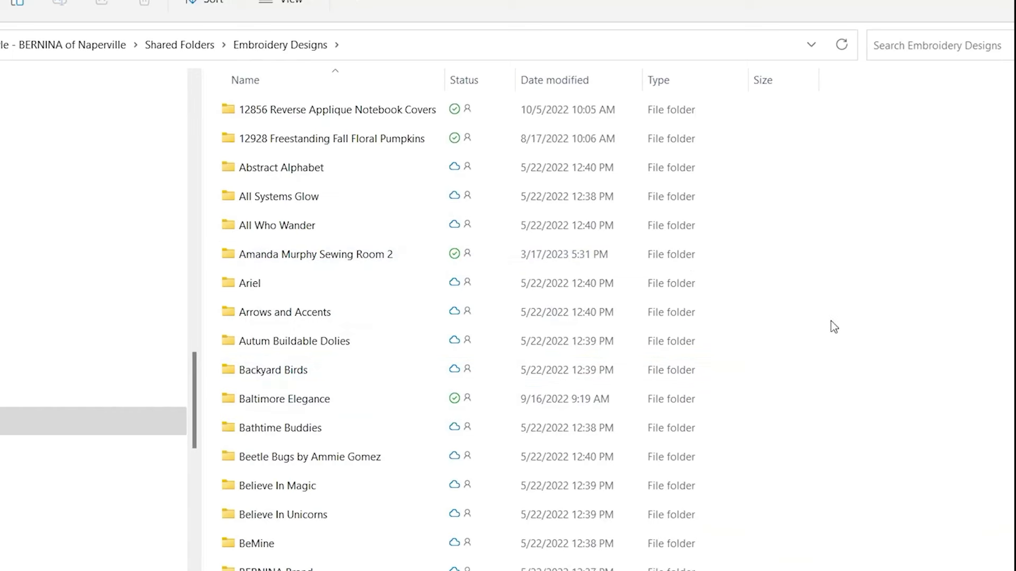
{"action": "right_click", "coordinate": [899, 291]}
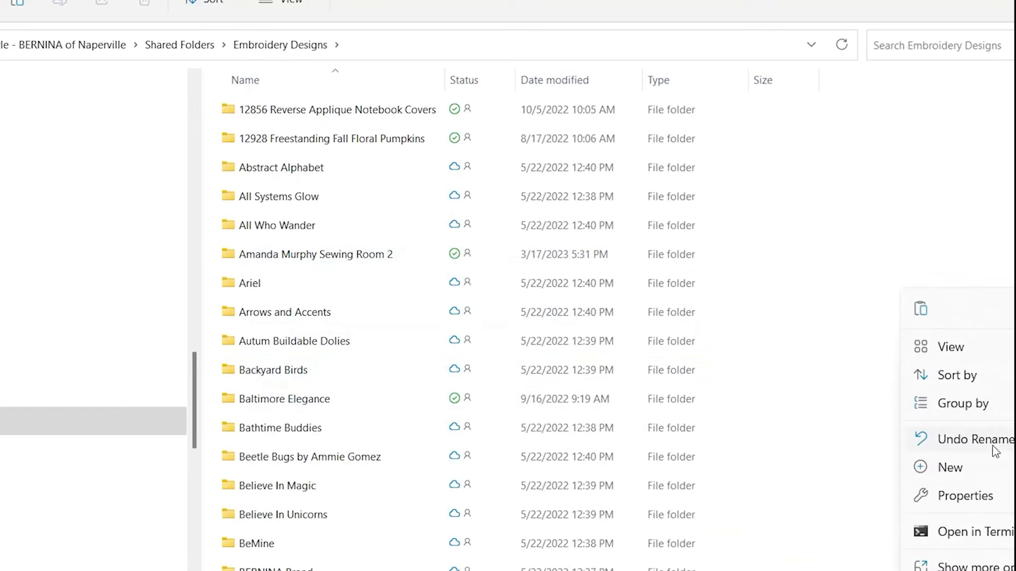
{"action": "mouse_move", "coordinate": [976, 477]}
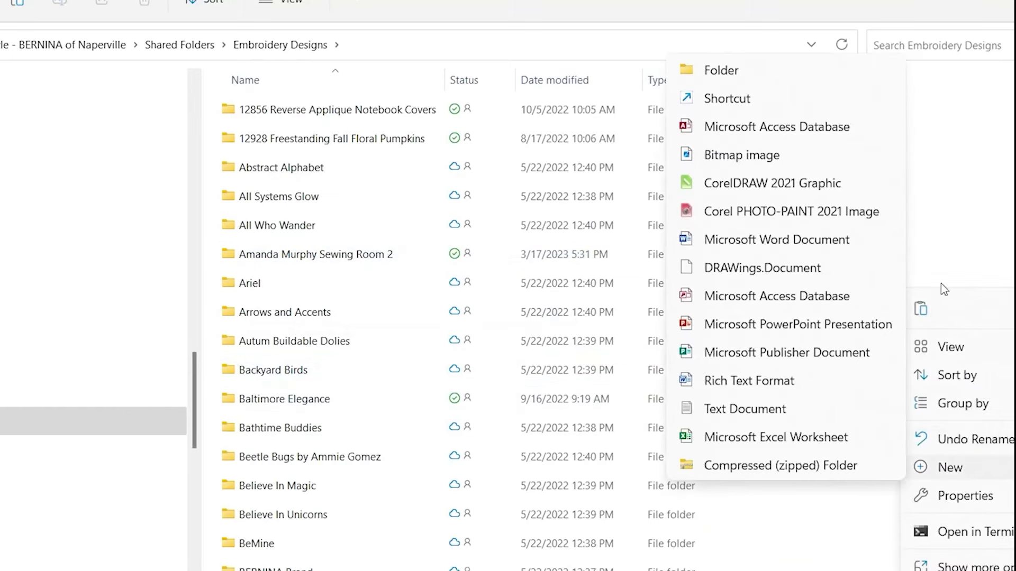
{"action": "left_click", "coordinate": [760, 80]}
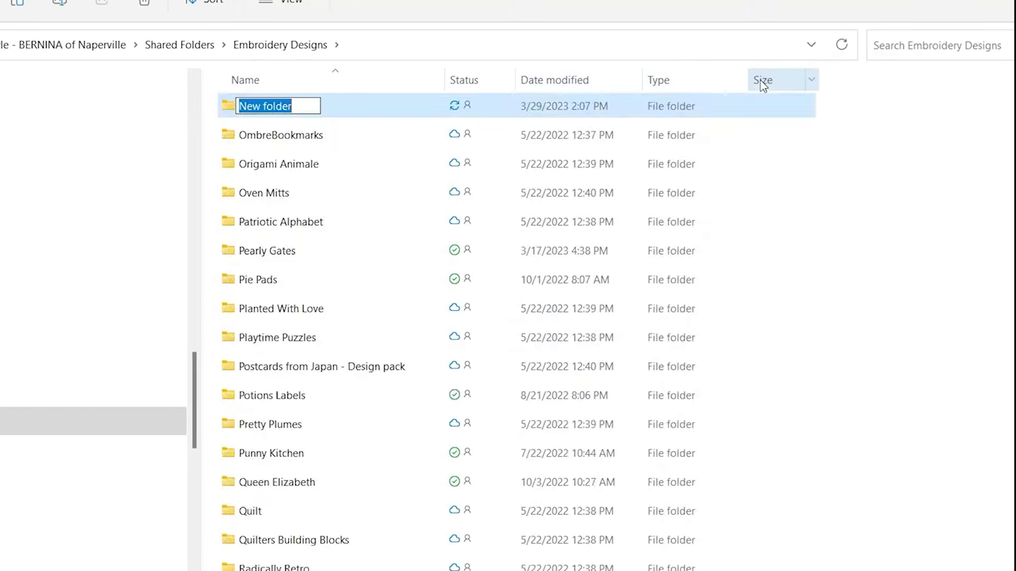
{"action": "type", "text": "Kimberb"}
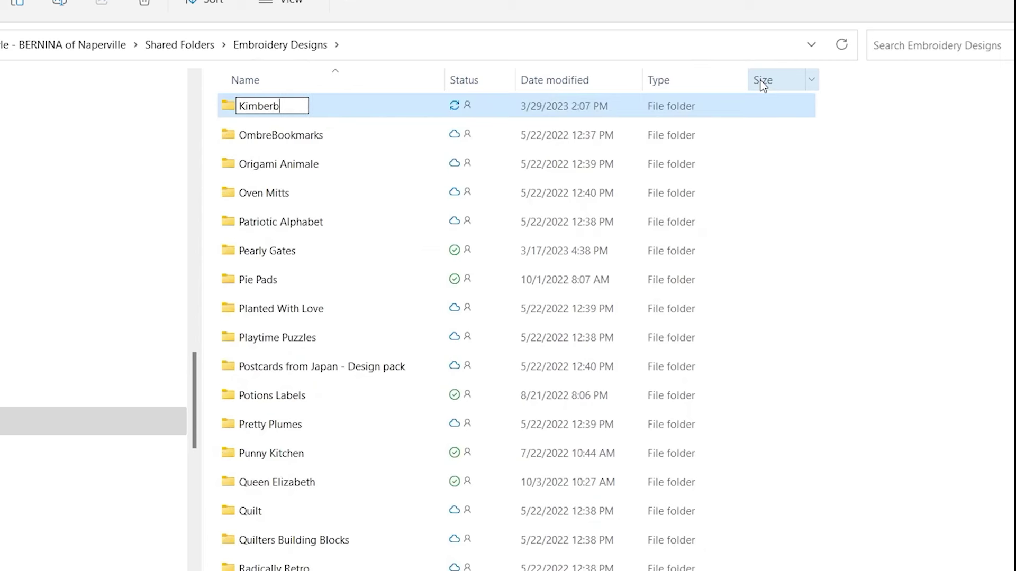
{"action": "type", "text": "ell"}
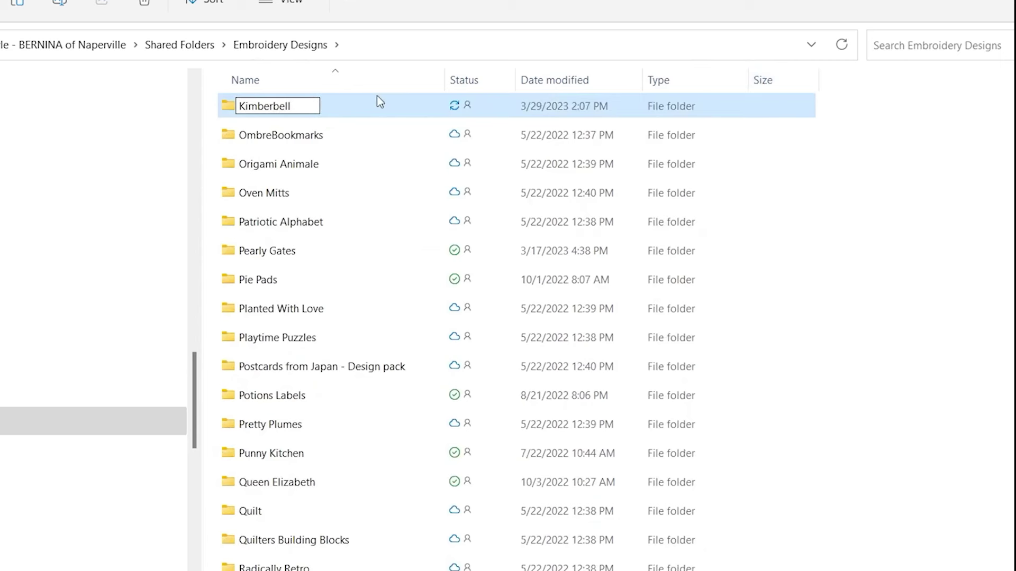
{"action": "key", "text": "Return"}
- Paste the Taco Cord Organizer zip into the Kimberbell folder
{"action": "double_click", "coordinate": [291, 109]}
{"action": "right_click", "coordinate": [511, 335]}
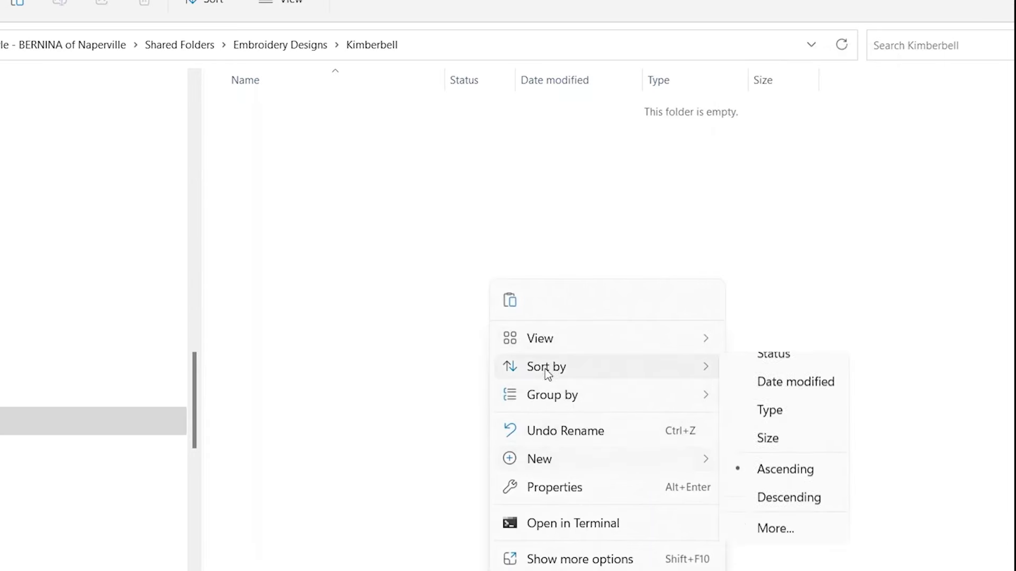
{"action": "left_click", "coordinate": [522, 311]}
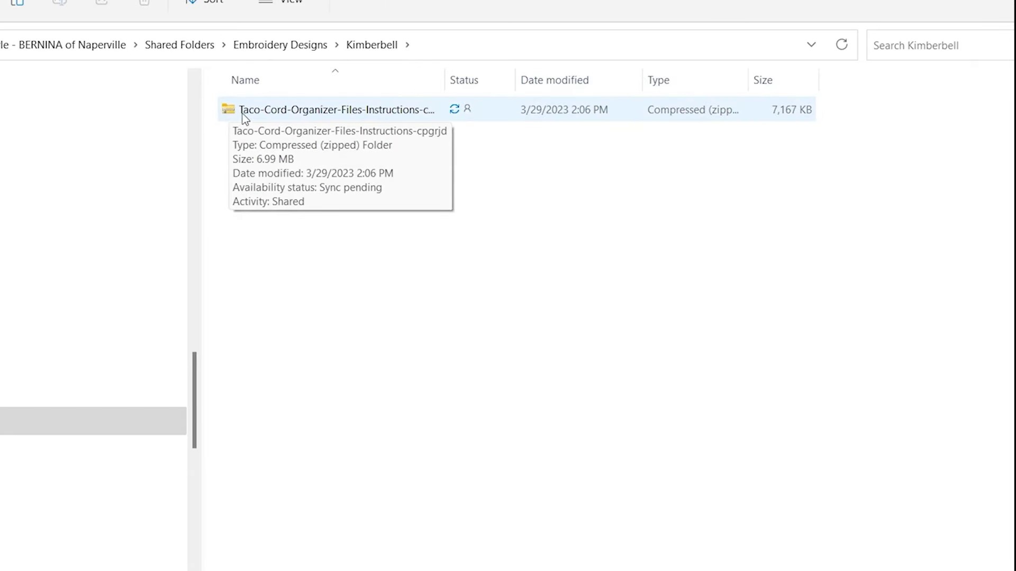
- Extract the Taco Cord Organizer zip into its suggested folder
{"action": "right_click", "coordinate": [246, 113]}
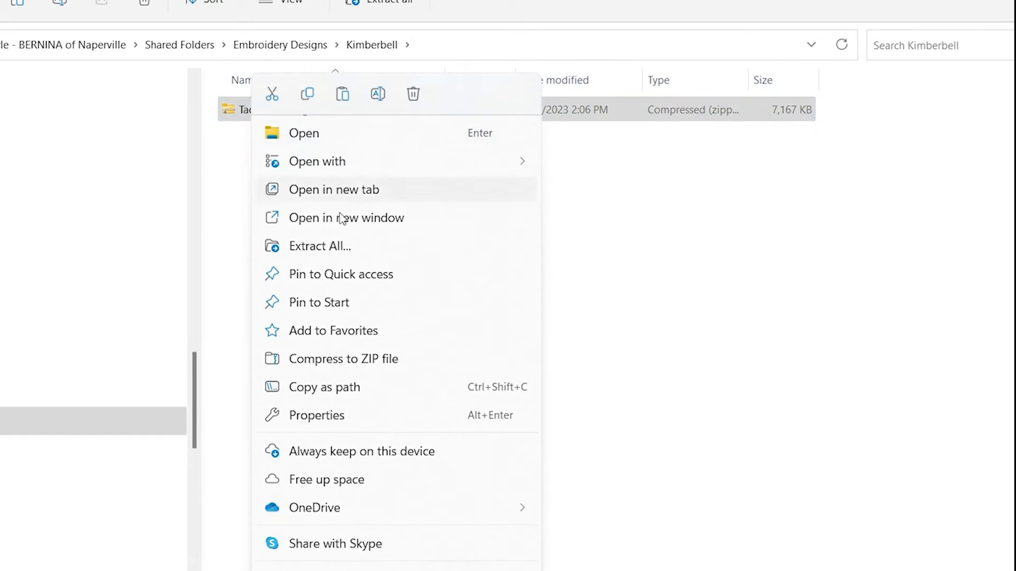
{"action": "left_click", "coordinate": [334, 248]}
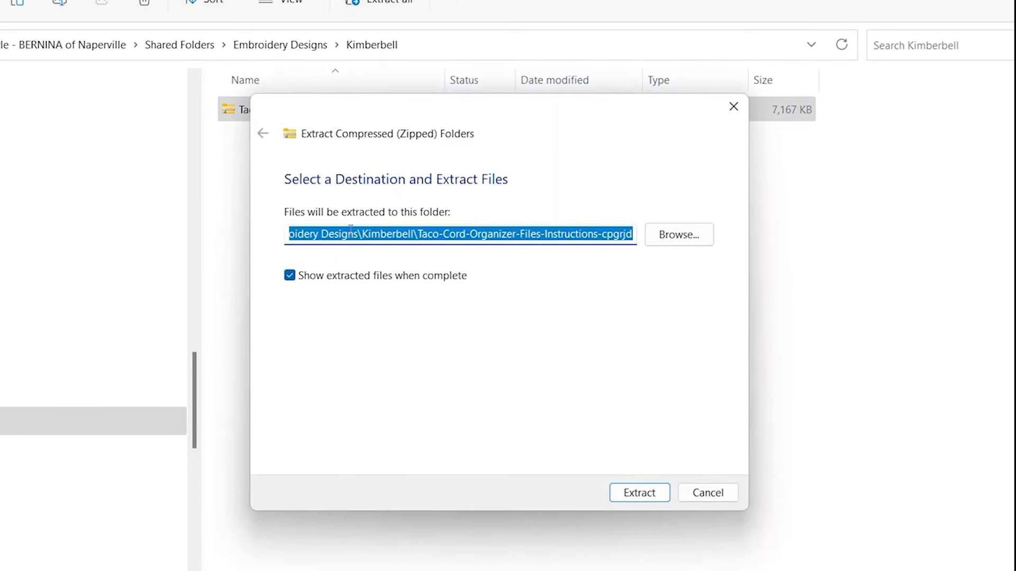
{"action": "left_click", "coordinate": [651, 494]}
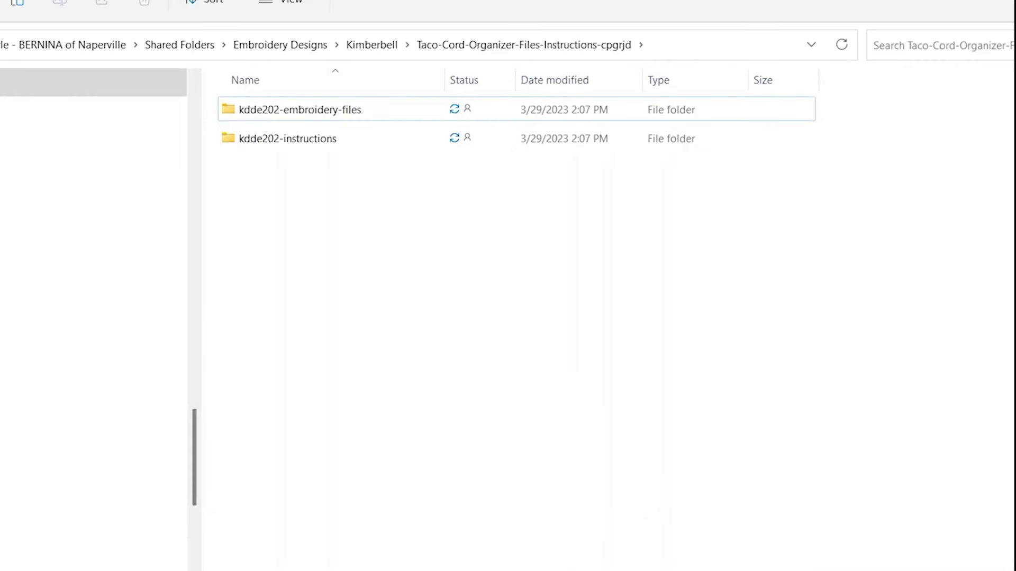
- Delete the leftover zip from the Kimberbell folder
{"action": "key", "text": "alt+Left"}
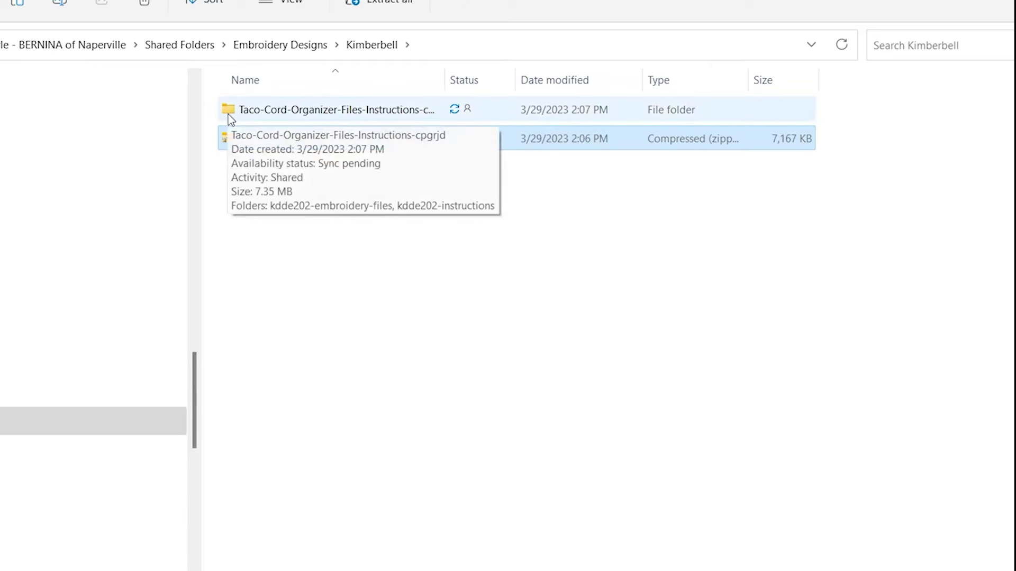
{"action": "left_click", "coordinate": [236, 196]}
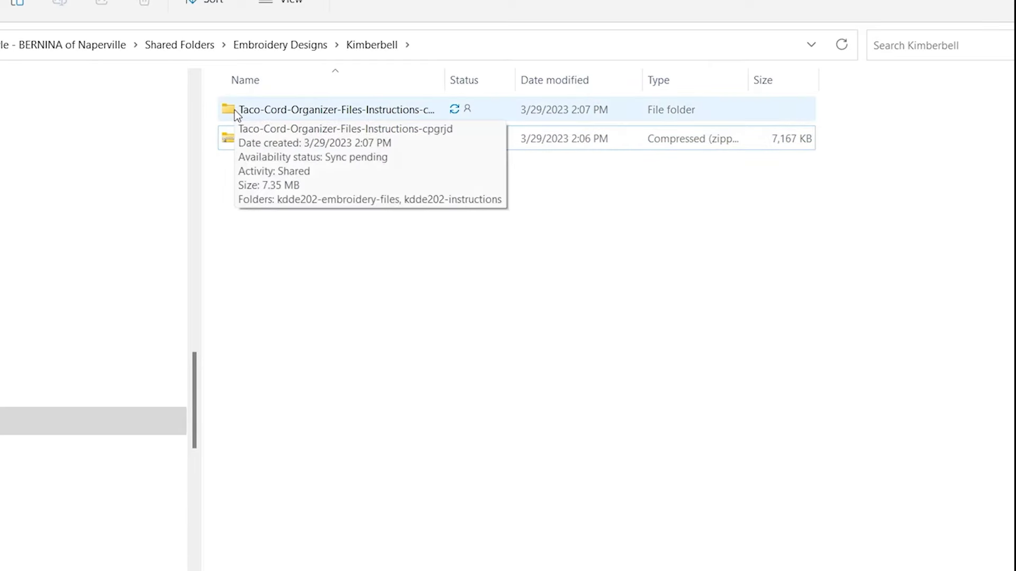
{"action": "left_click", "coordinate": [236, 141]}
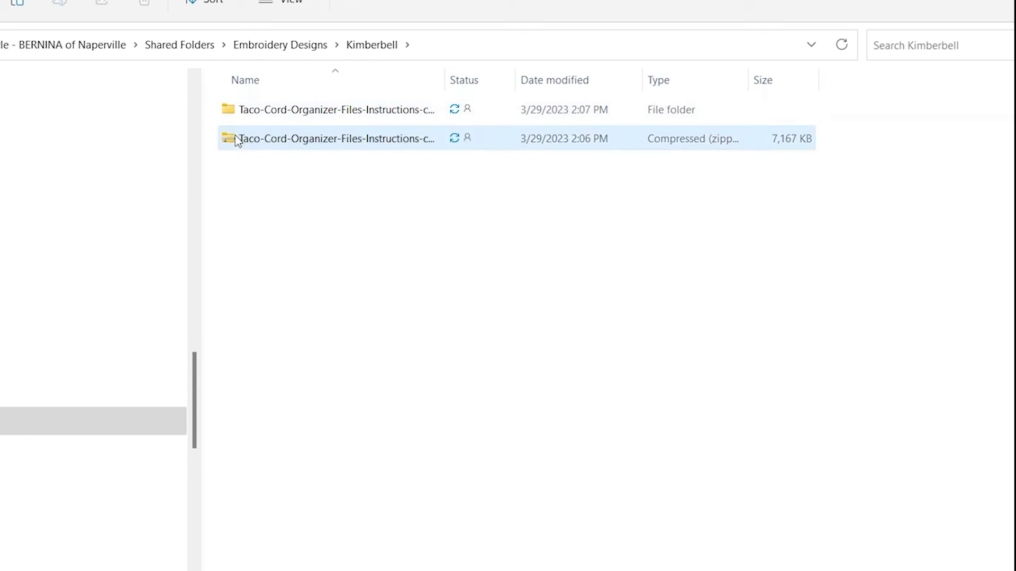
{"action": "left_click", "coordinate": [252, 144]}
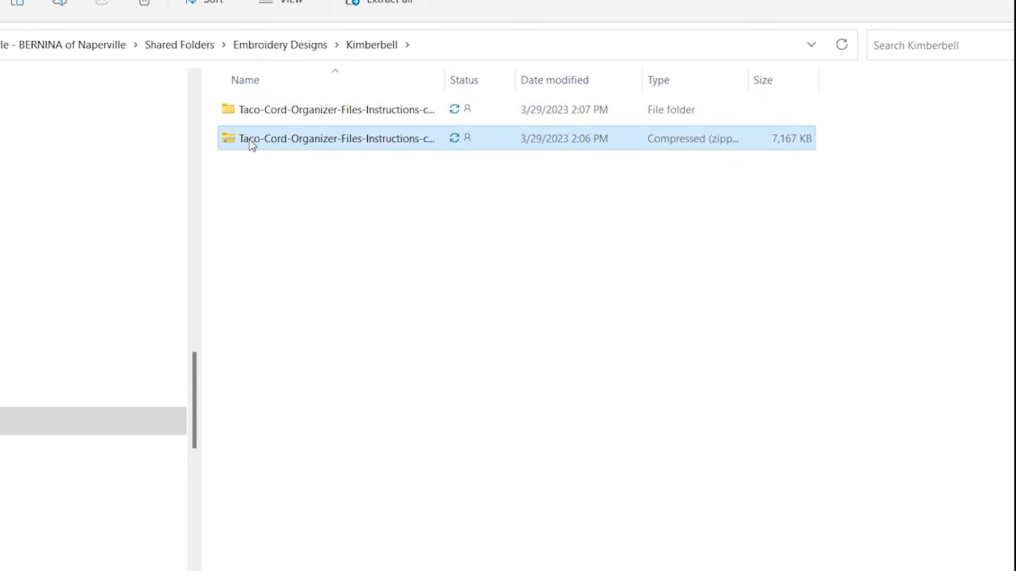
{"action": "key", "text": "Delete"}
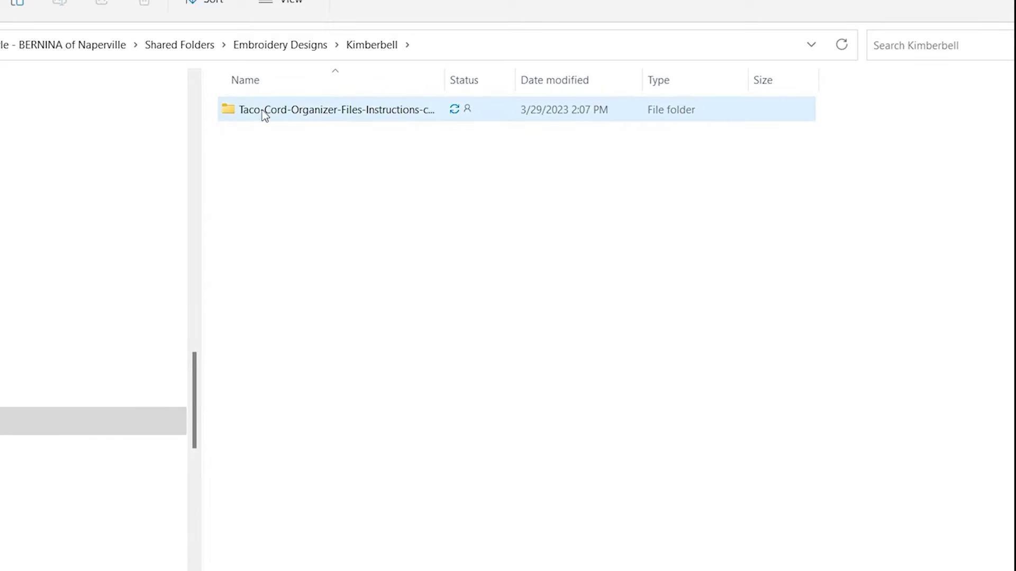
{"action": "mouse_move", "coordinate": [265, 115]}
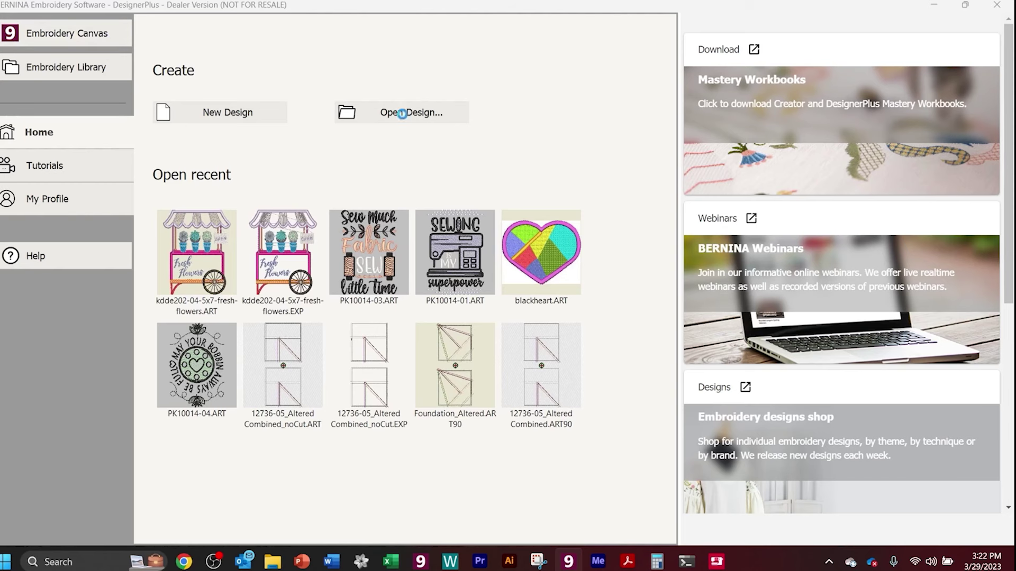
- Open kdde202-04-5x7-fresh-flowers, accept the non-native design warning, and launch Write to Card/Machine
{"action": "left_click", "coordinate": [403, 112]}
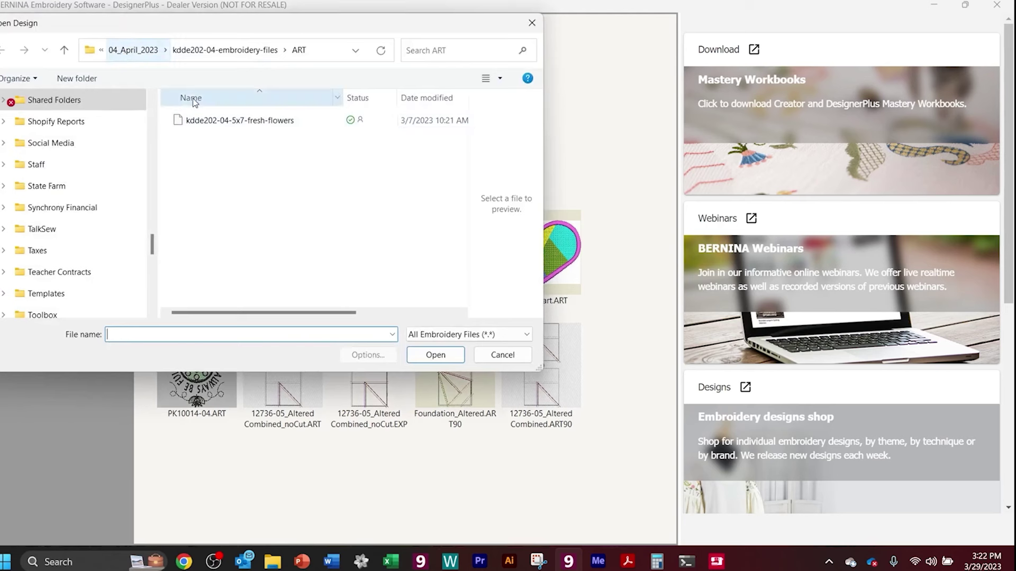
{"action": "double_click", "coordinate": [198, 123]}
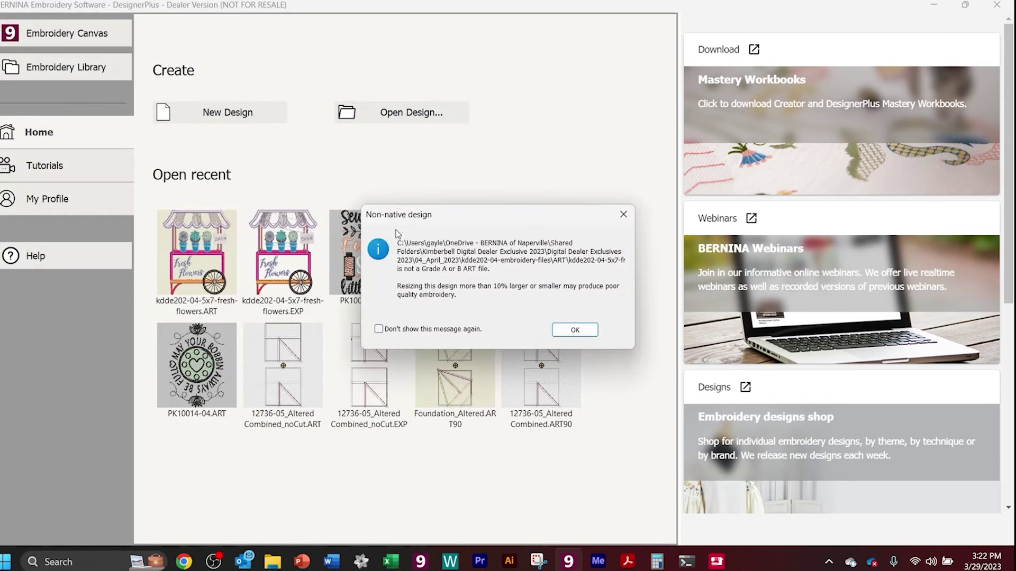
{"action": "left_click", "coordinate": [578, 331]}
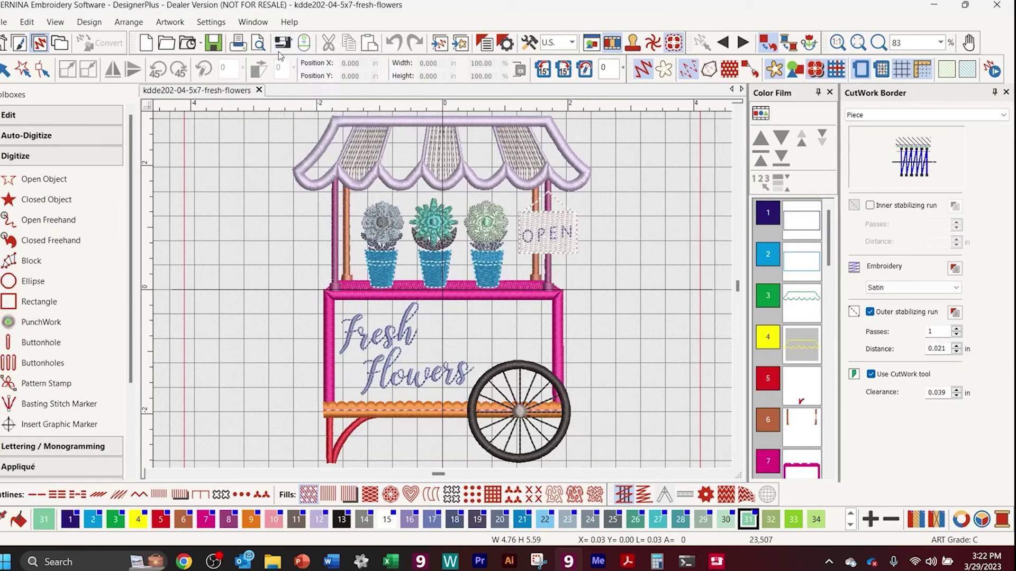
{"action": "left_click", "coordinate": [283, 46]}
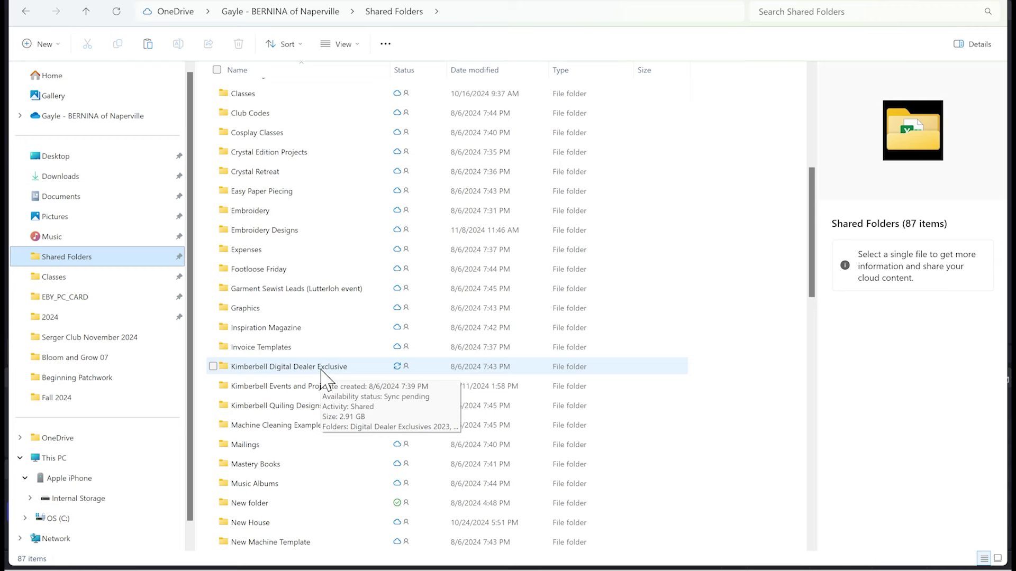
- Drill down to the stocking's kdde203-11-embroidery-files folder and select the EXP subfolder
{"action": "double_click", "coordinate": [321, 370]}
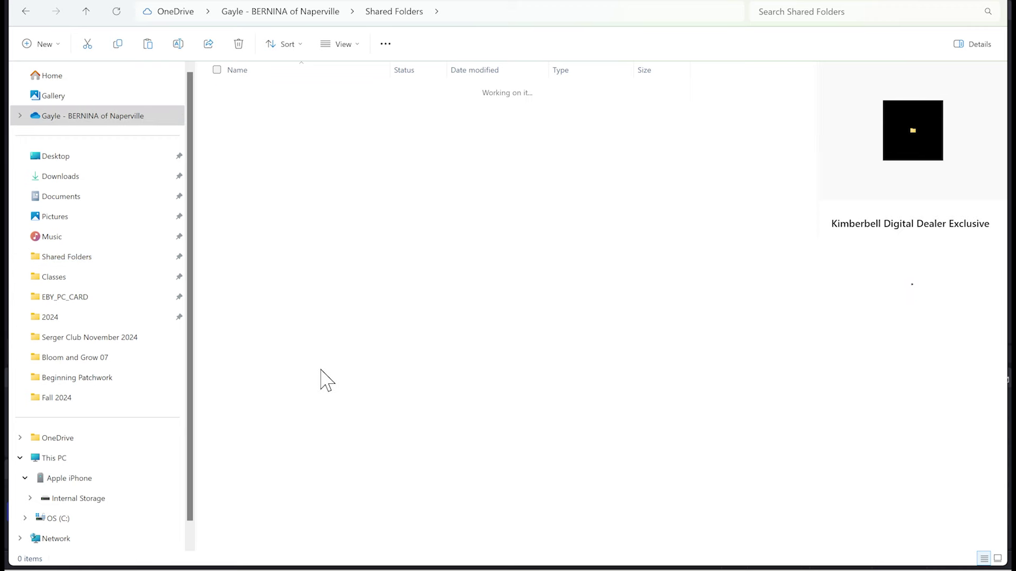
{"action": "left_click", "coordinate": [255, 110]}
{"action": "double_click", "coordinate": [255, 110]}
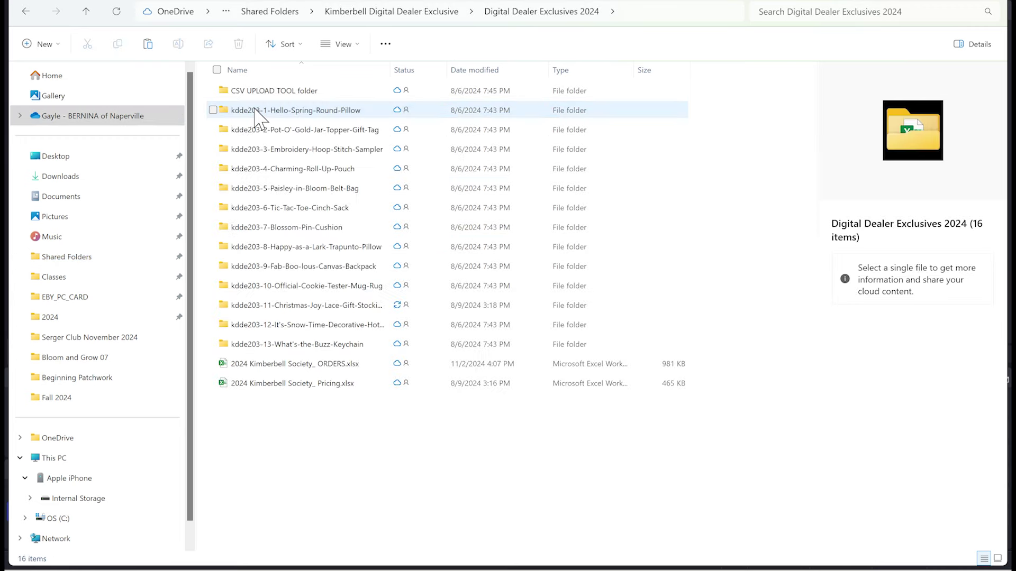
{"action": "double_click", "coordinate": [267, 306]}
{"action": "double_click", "coordinate": [276, 91]}
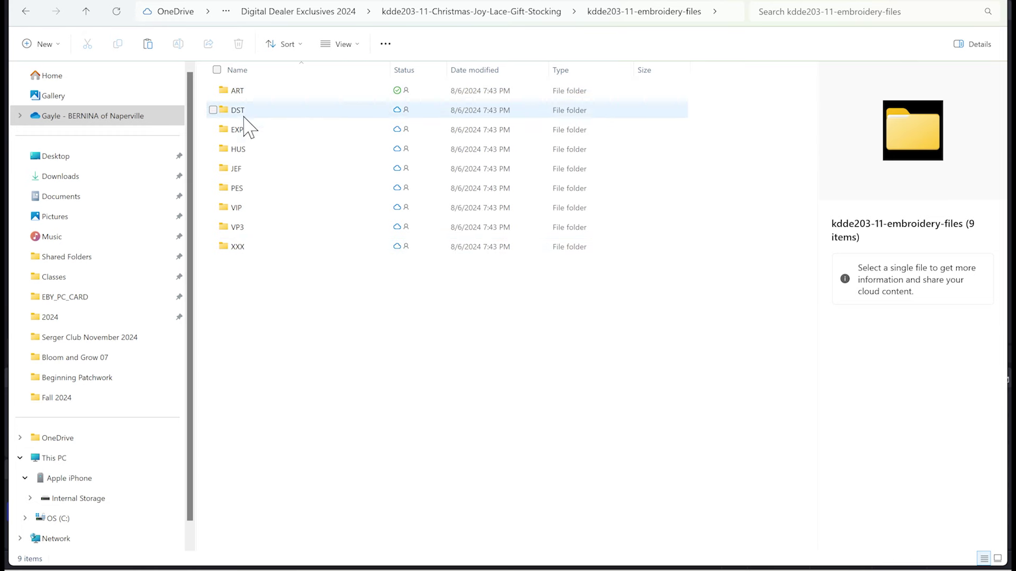
{"action": "mouse_move", "coordinate": [243, 98]}
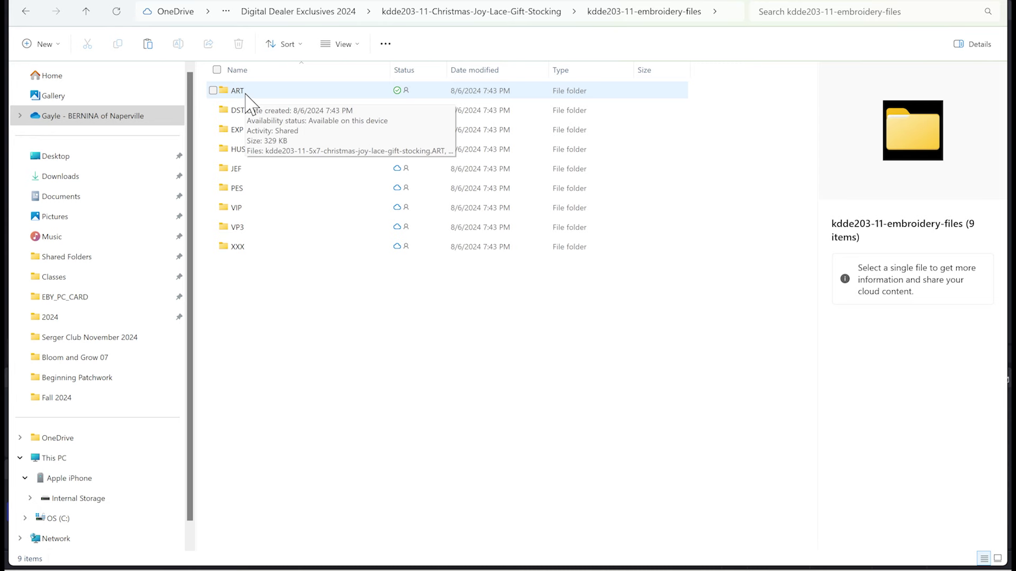
{"action": "left_click", "coordinate": [249, 131]}
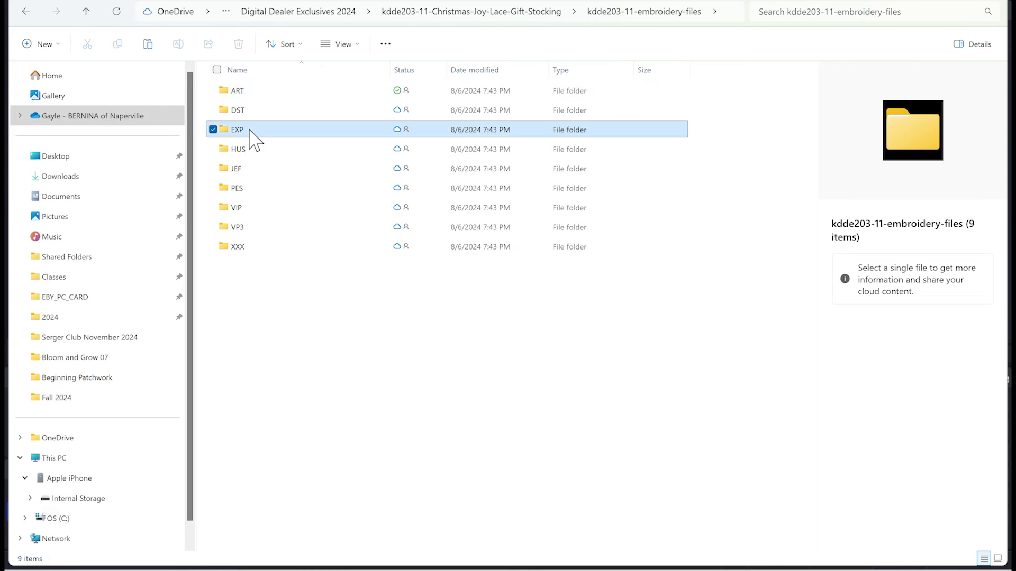
- Copy the 5x7 and 6x10 Christmas Joy lace stocking EXP files onto USB Drive (D:)
{"action": "double_click", "coordinate": [250, 131]}
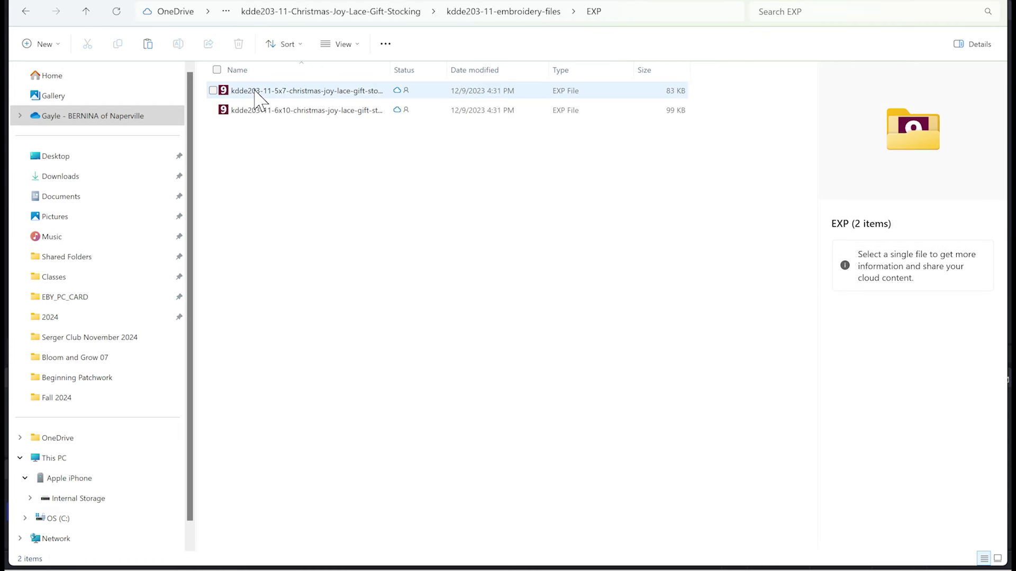
{"action": "left_click", "coordinate": [255, 91]}
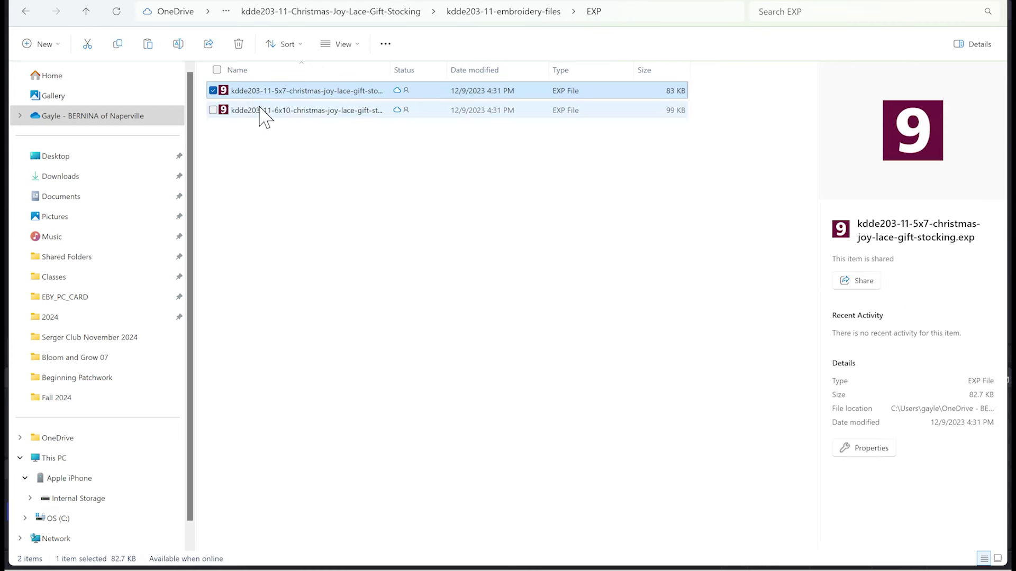
{"action": "left_click", "coordinate": [261, 110], "text": "ctrl"}
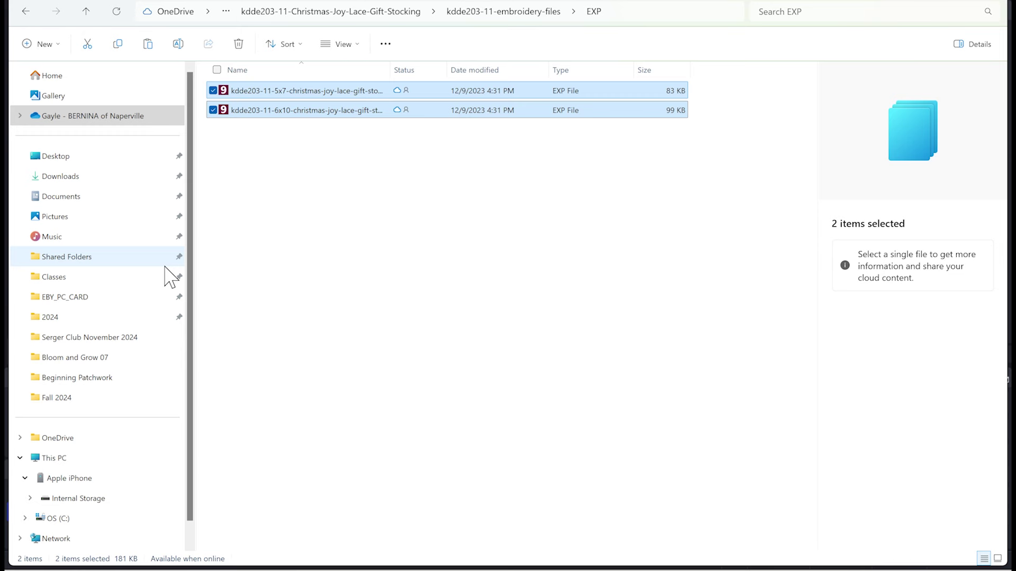
{"action": "scroll", "coordinate": [170, 276], "scroll_direction": "down", "scroll_amount": 2}
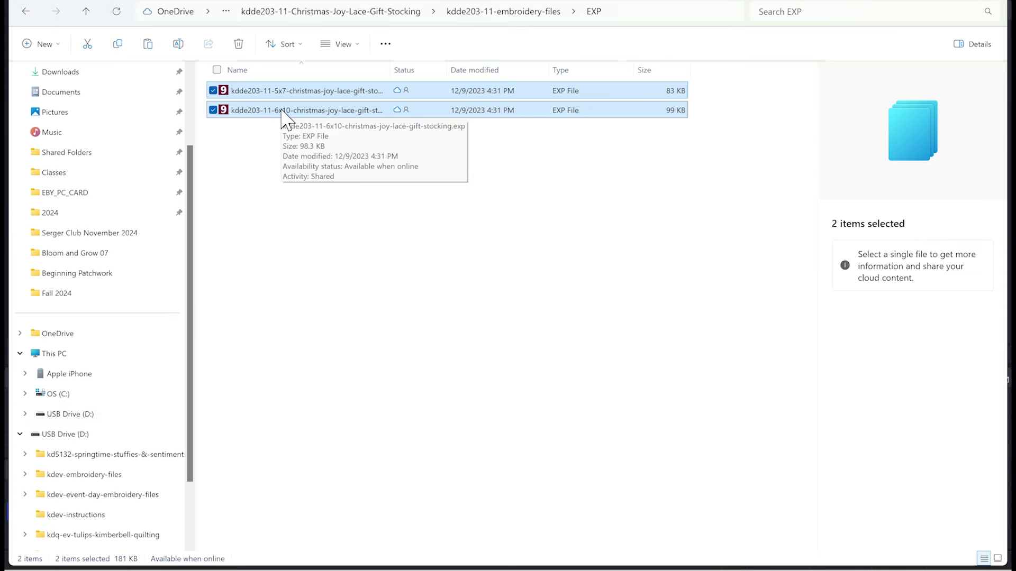
{"action": "left_click_drag", "start_coordinate": [284, 119], "coordinate": [68, 439]}
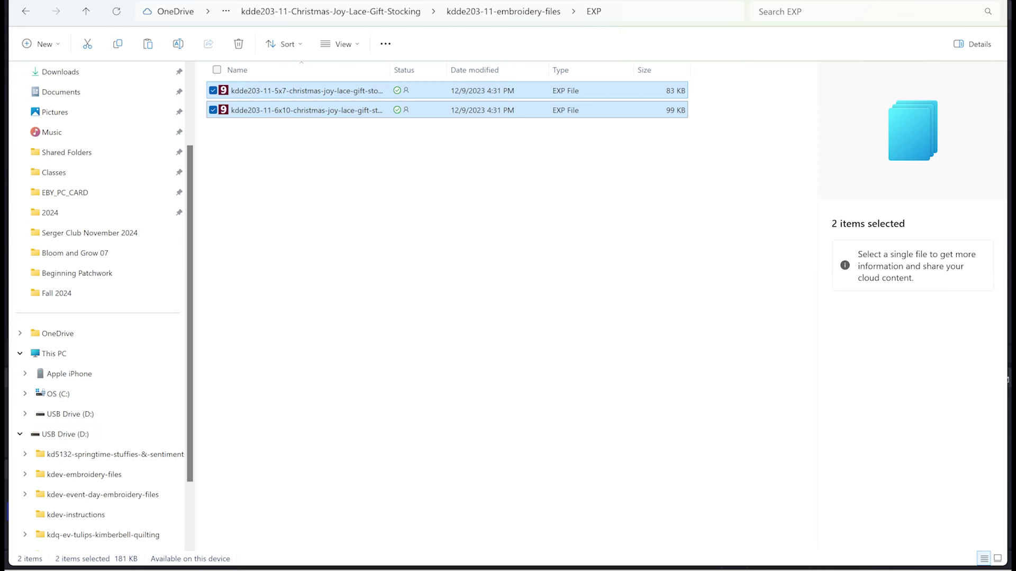
- Bring BERNINA Embroidery Software to the front, showing the 6x10 Joy lace stocking in its hoop
{"action": "left_click", "coordinate": [545, 508]}
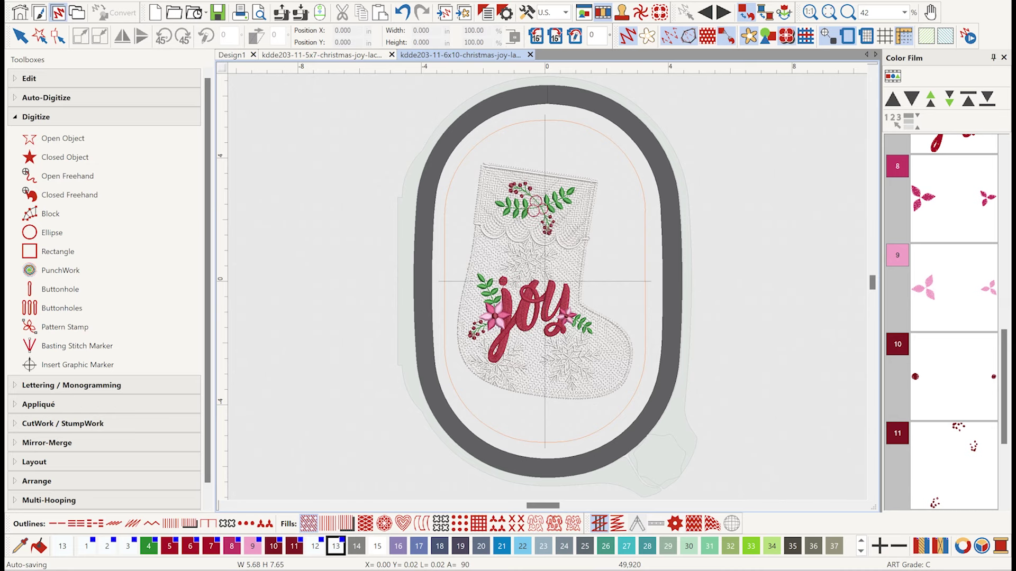
- Send the stocking design to the networked 790Pro machine via Write to Card/Machine
{"action": "left_click", "coordinate": [300, 8]}
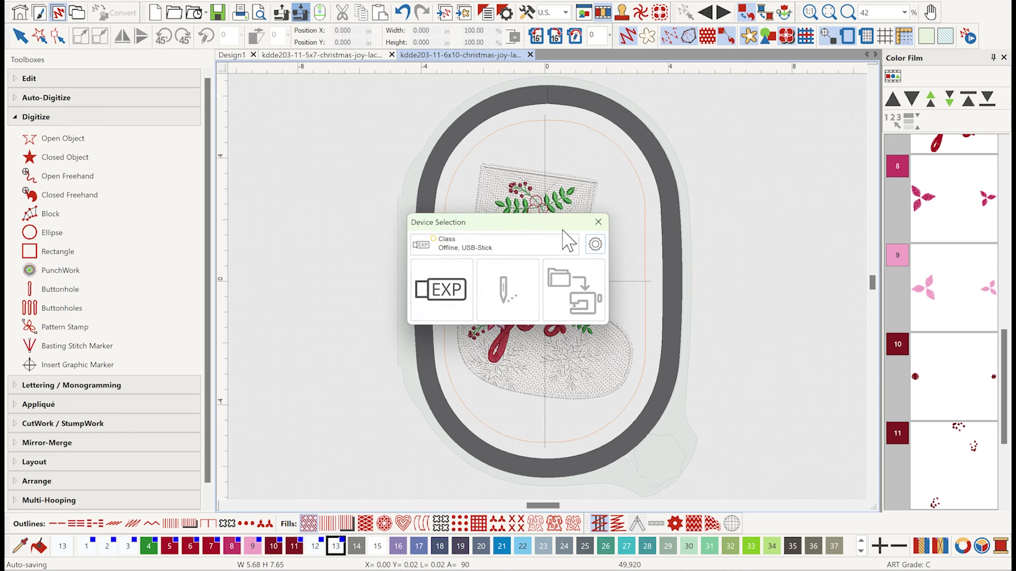
{"action": "left_click", "coordinate": [574, 245]}
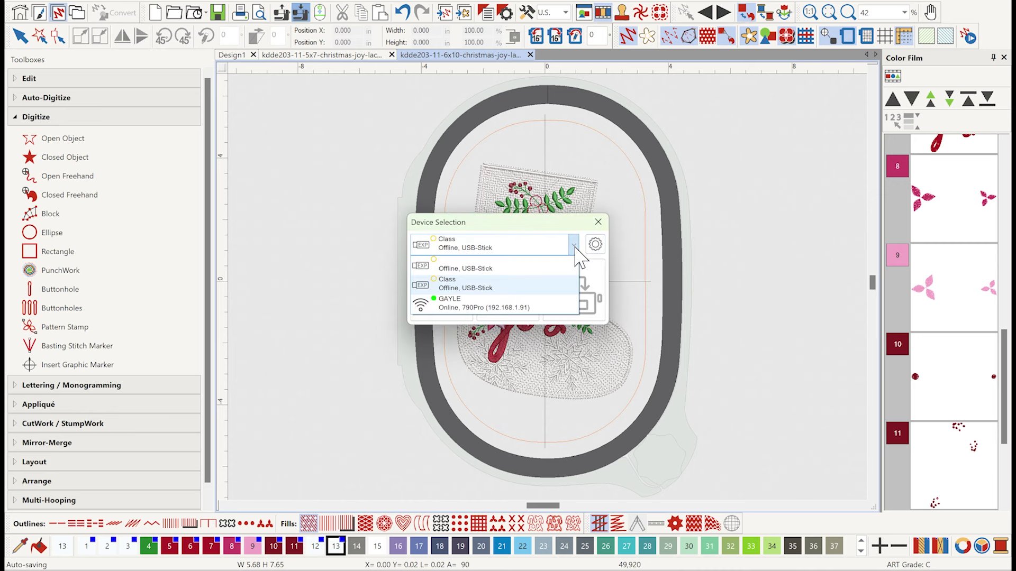
{"action": "left_click", "coordinate": [479, 312]}
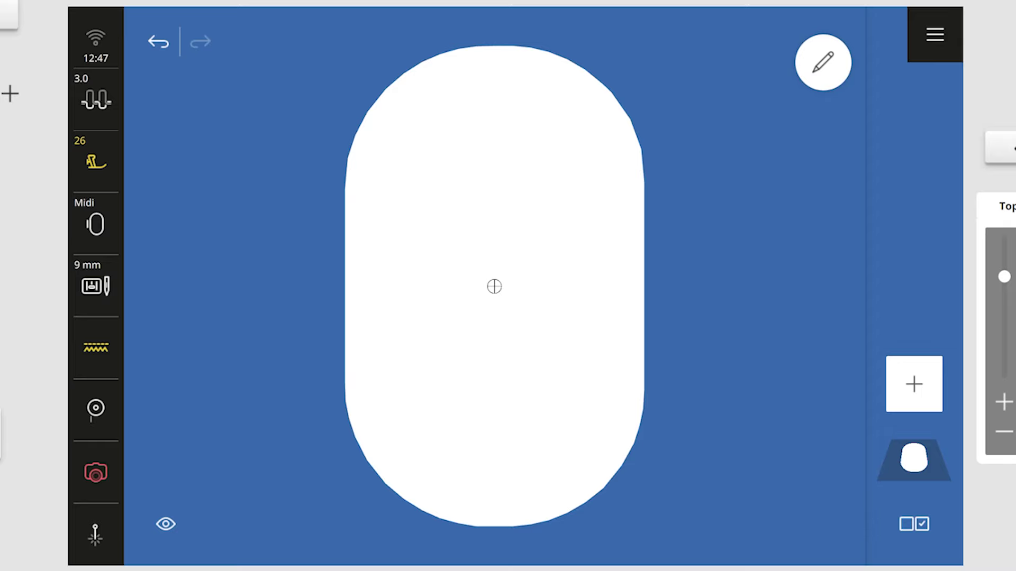
- Load the stocking design from the USB stick's Kimberbell folder into the Midi hoop
{"action": "left_click", "coordinate": [912, 387]}
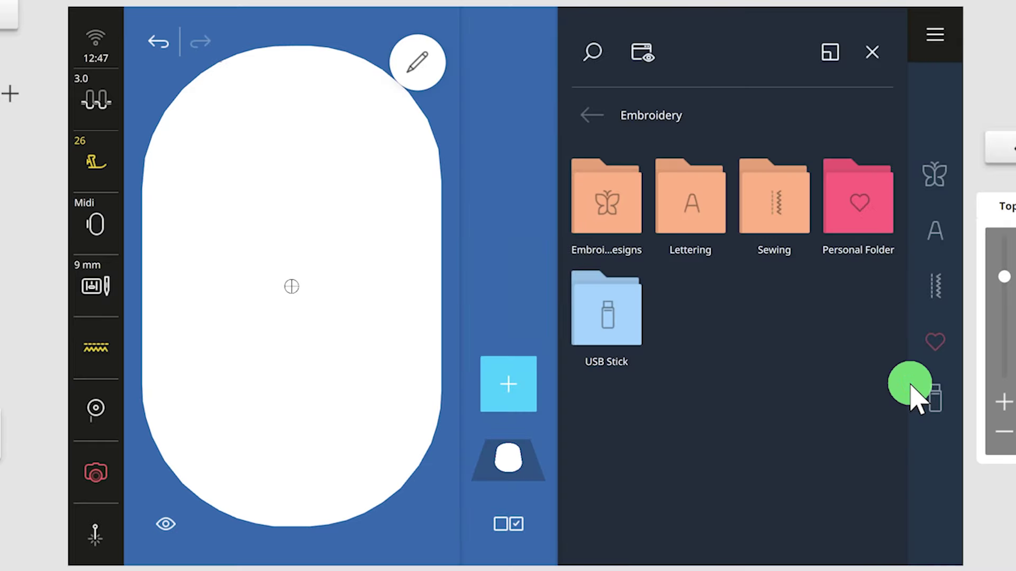
{"action": "left_click", "coordinate": [616, 320]}
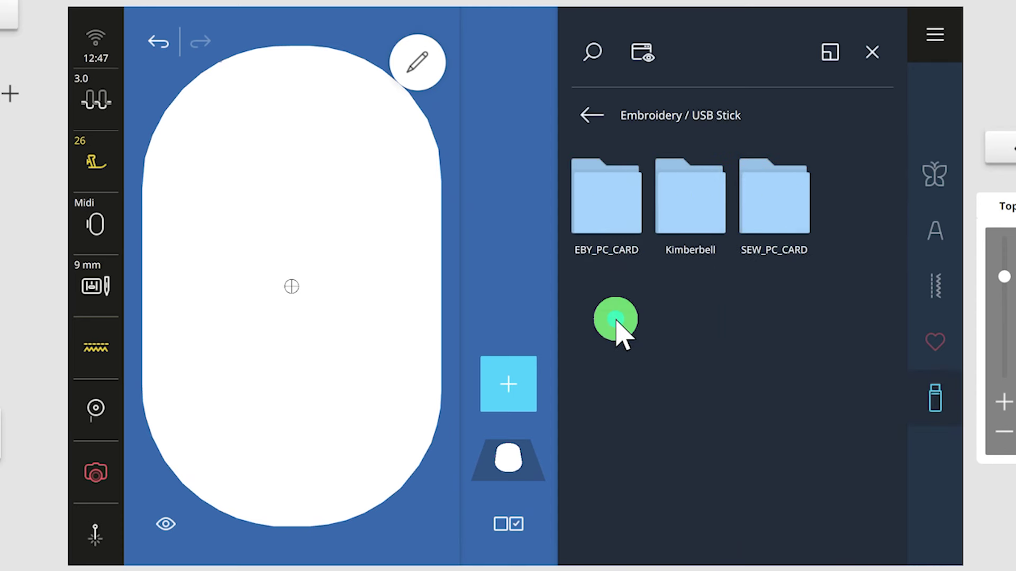
{"action": "left_click", "coordinate": [699, 204]}
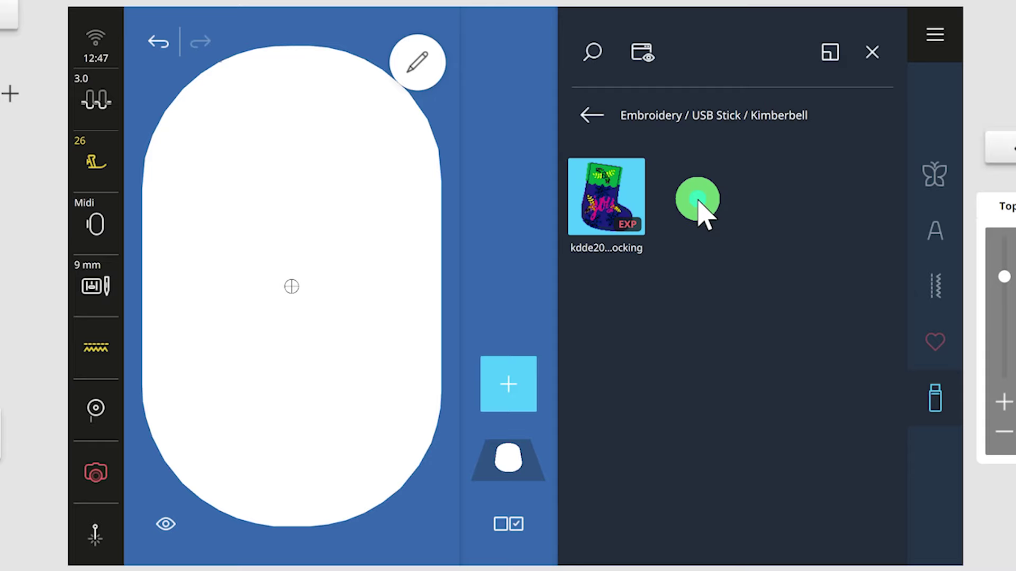
{"action": "left_click", "coordinate": [615, 183]}
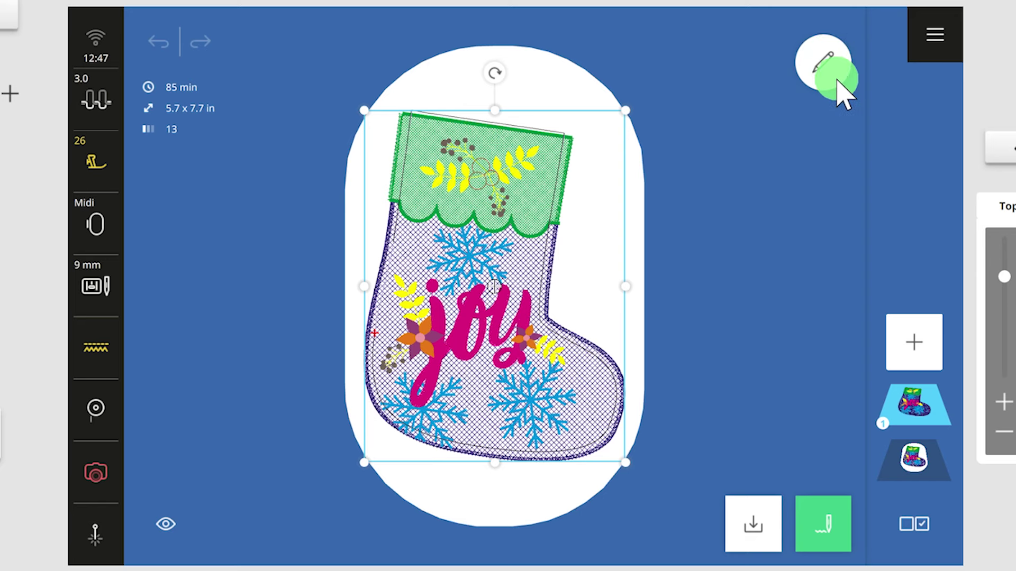
- Open colour 1's thread replacement in the Colors editor and switch the palette to Isacord 40
{"action": "left_click", "coordinate": [822, 64]}
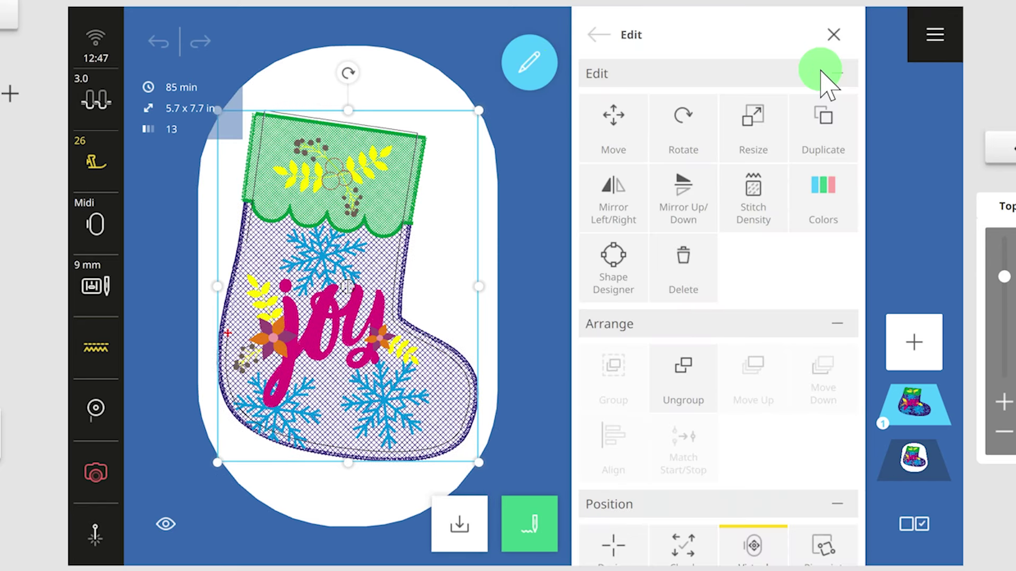
{"action": "left_click", "coordinate": [826, 199]}
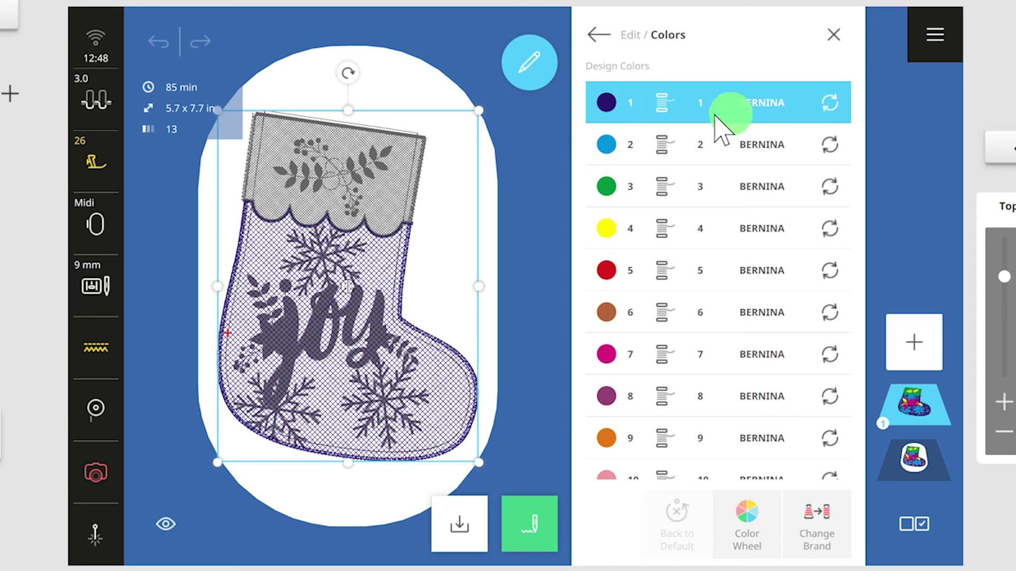
{"action": "left_click", "coordinate": [832, 103]}
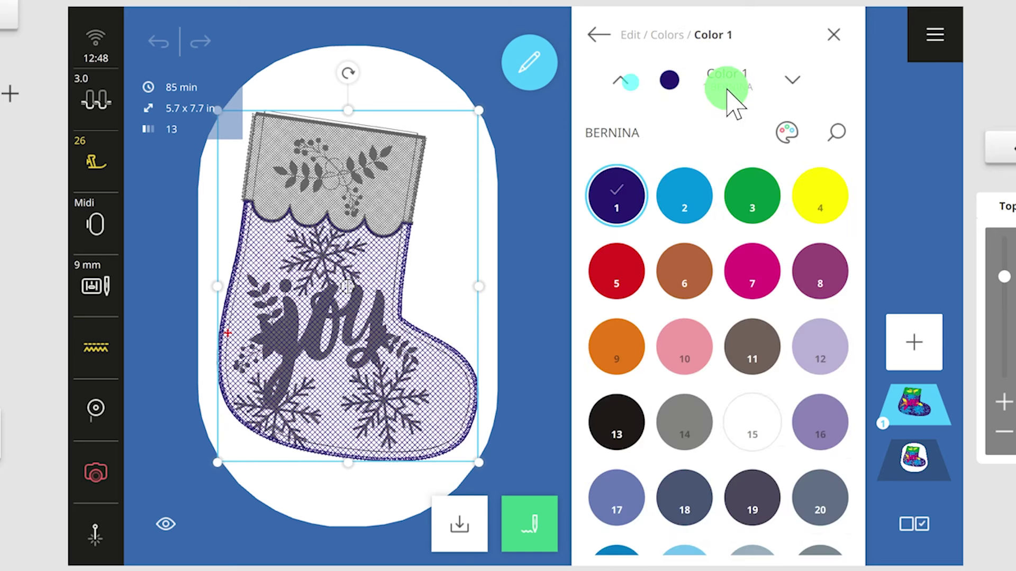
{"action": "left_click", "coordinate": [788, 132]}
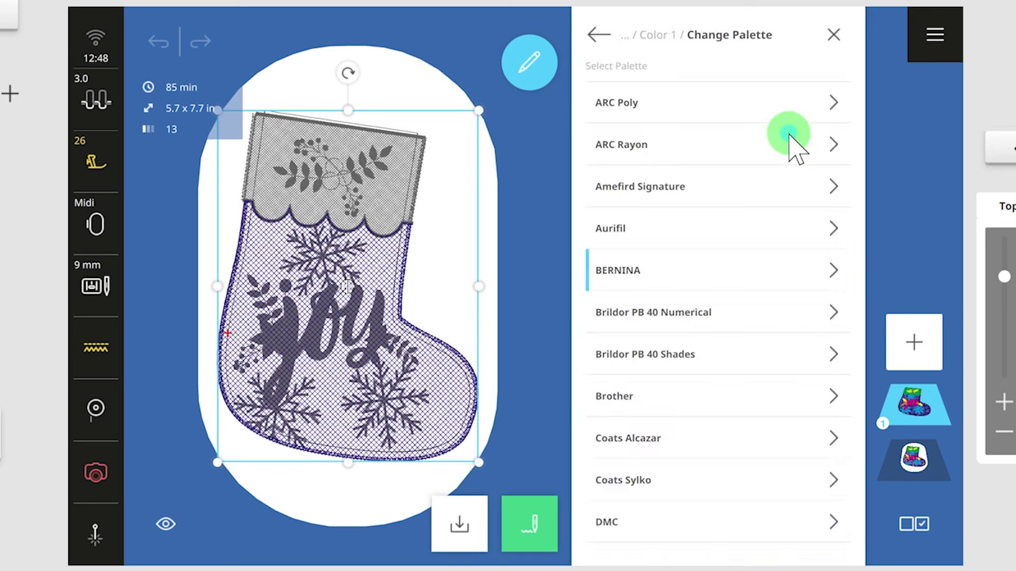
{"action": "scroll", "coordinate": [755, 373], "scroll_direction": "down", "scroll_amount": 15}
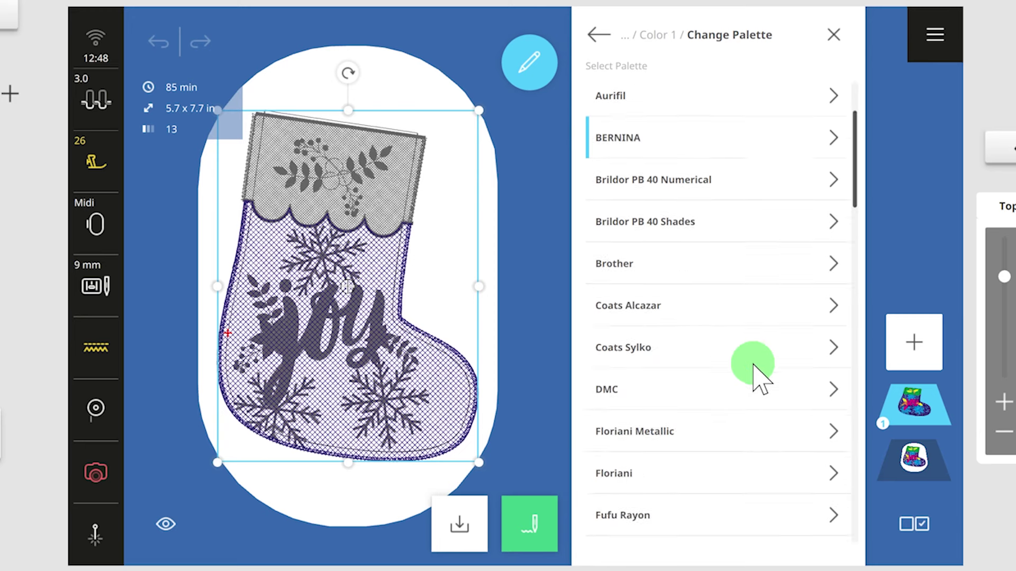
{"action": "scroll", "coordinate": [755, 373], "scroll_direction": "down", "scroll_amount": 2}
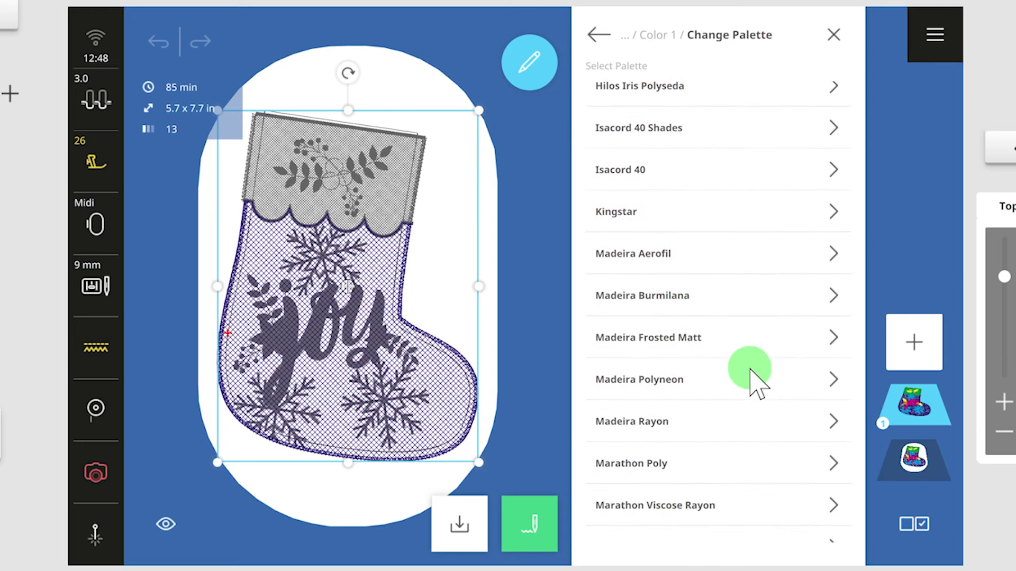
{"action": "left_click", "coordinate": [674, 170]}
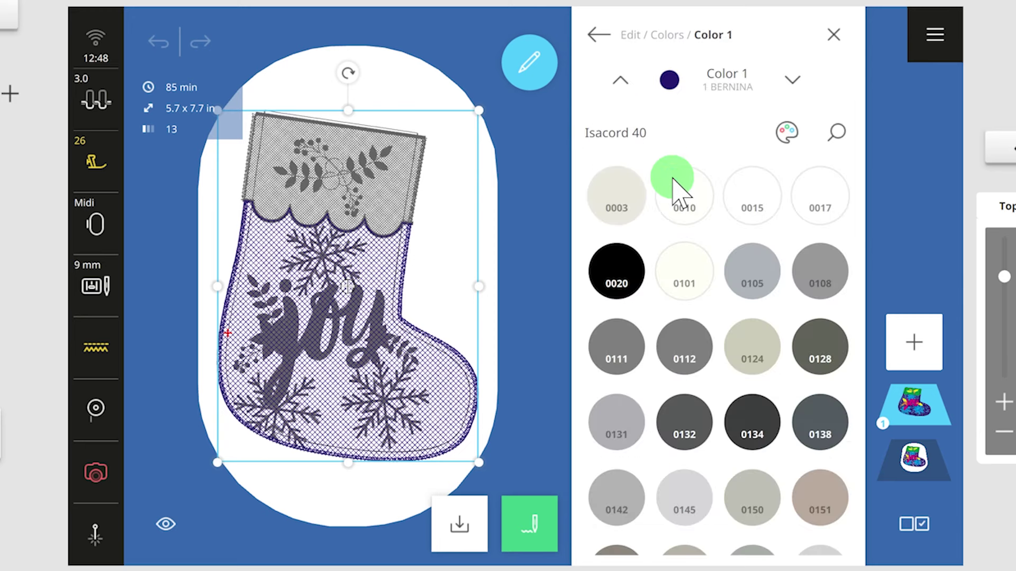
- Give colour 1 Isacord thread 0003 and check colour 2's thread choices
{"action": "left_click", "coordinate": [620, 201]}
{"action": "left_click", "coordinate": [787, 79]}
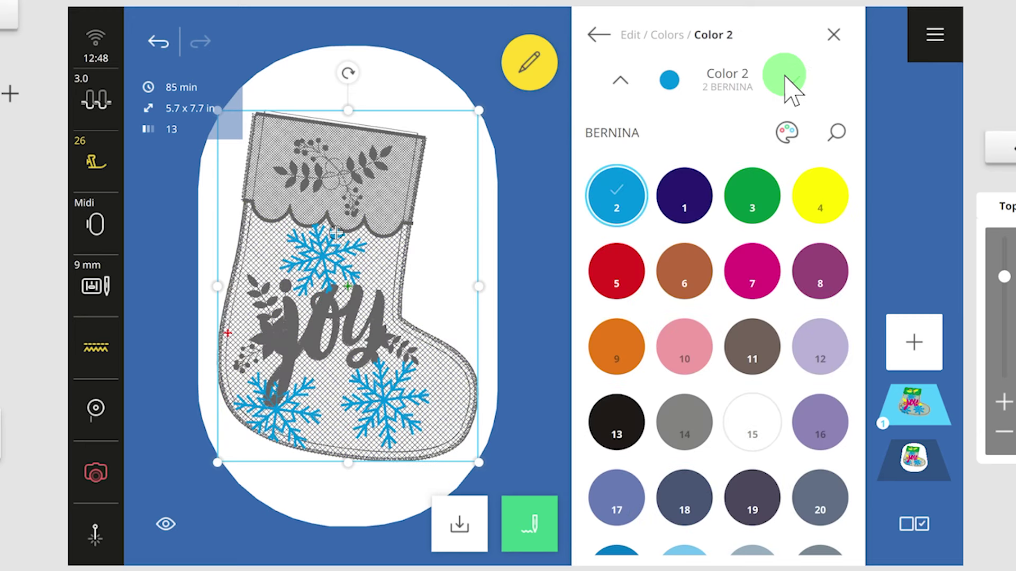
{"action": "left_click", "coordinate": [592, 34]}
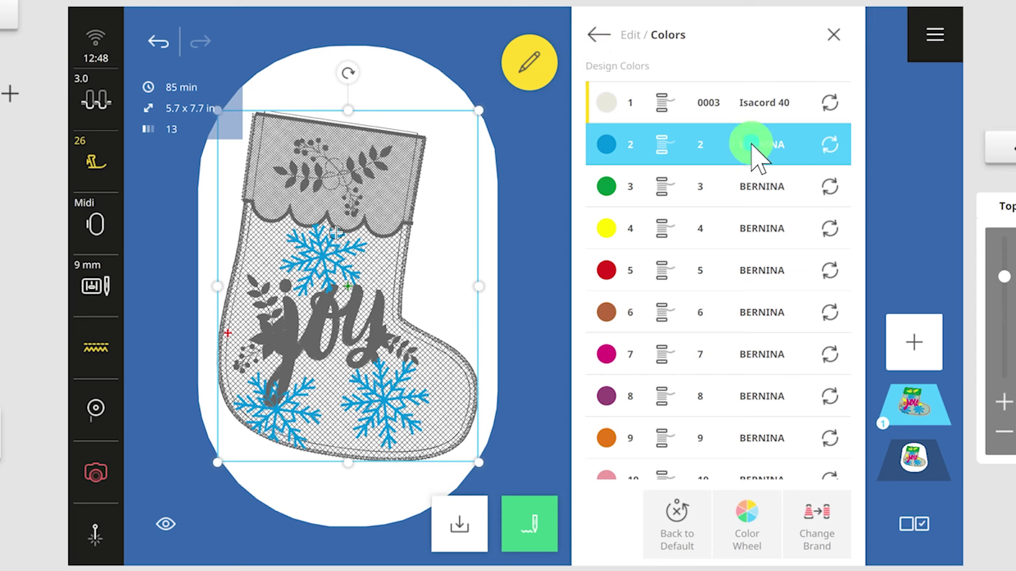
{"action": "left_click", "coordinate": [832, 147]}
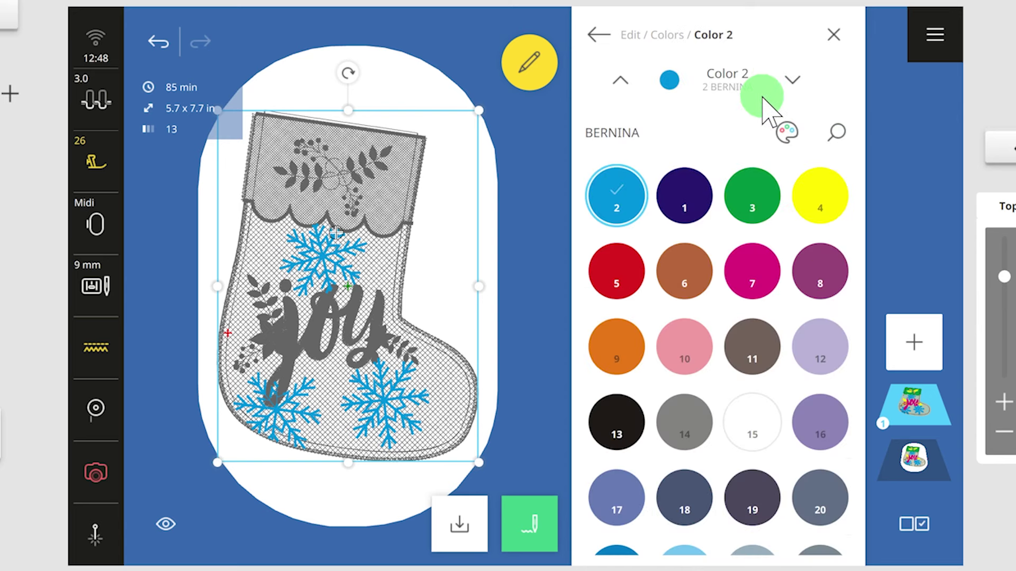
{"action": "left_click", "coordinate": [598, 34]}
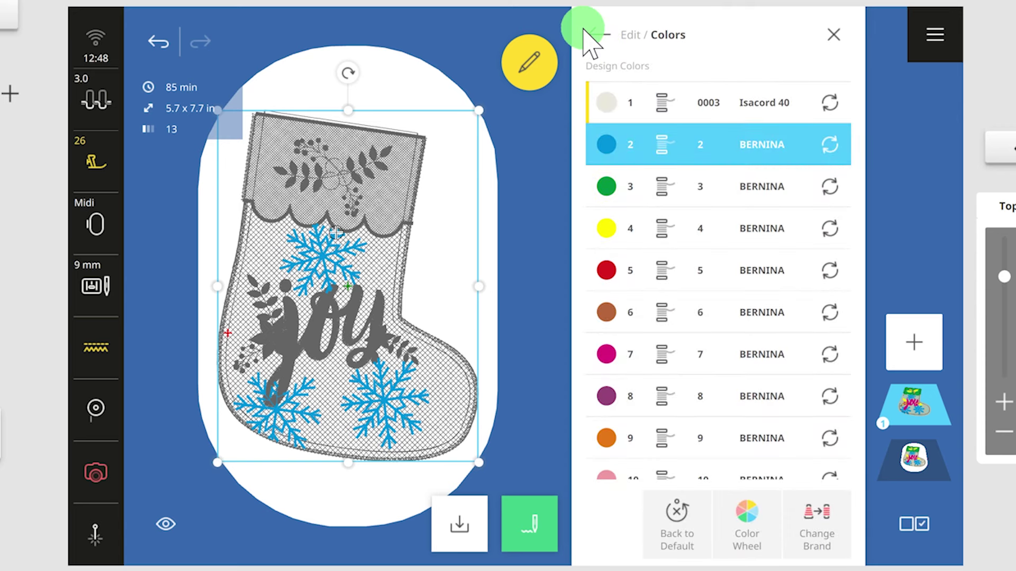
- Convert all design colours to the Isacord 40 brand
{"action": "left_click", "coordinate": [816, 532]}
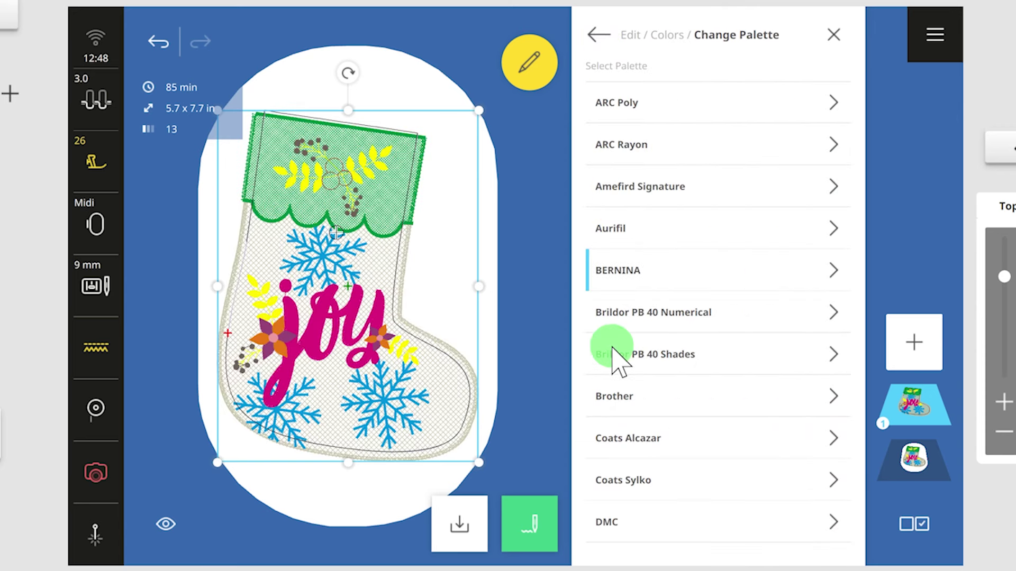
{"action": "scroll", "coordinate": [671, 379], "scroll_direction": "down", "scroll_amount": 4}
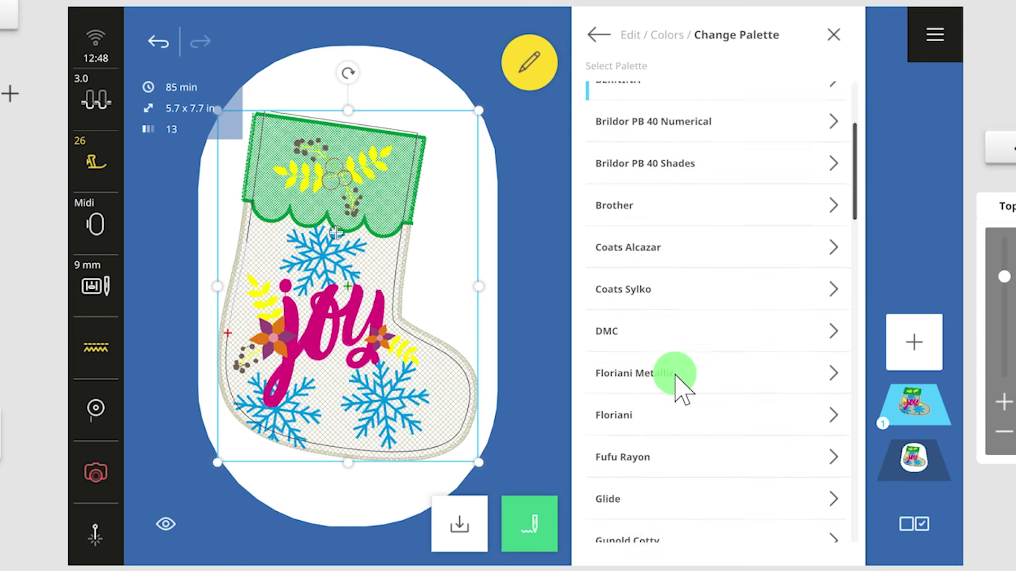
{"action": "scroll", "coordinate": [679, 390], "scroll_direction": "down", "scroll_amount": 9}
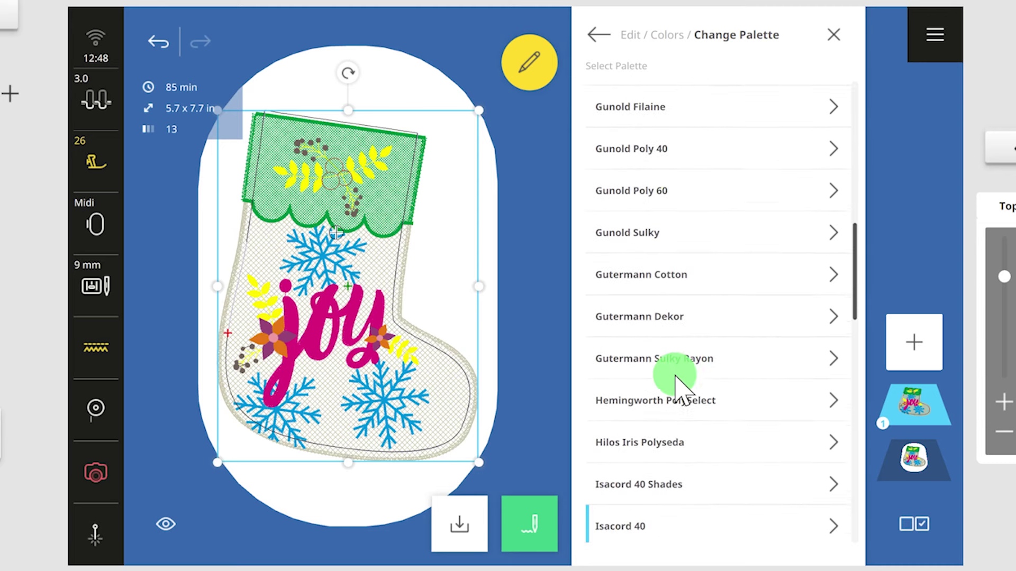
{"action": "scroll", "coordinate": [680, 391], "scroll_direction": "down", "scroll_amount": 4}
{"action": "left_click", "coordinate": [680, 324]}
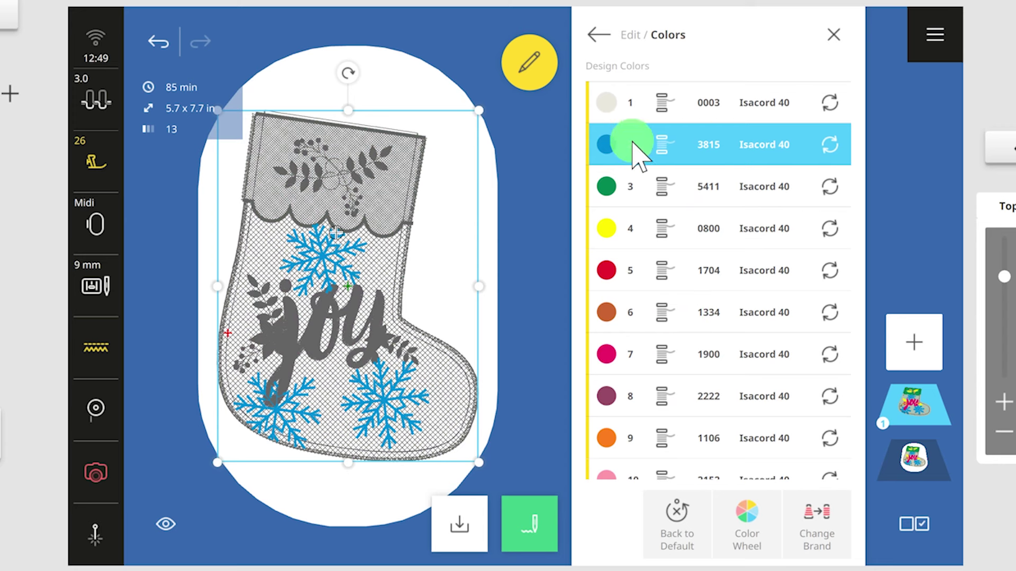
- Set colour 2 (snowflakes) and colour 3 (stocking cuff) to 0003 cream
{"action": "left_click", "coordinate": [829, 145]}
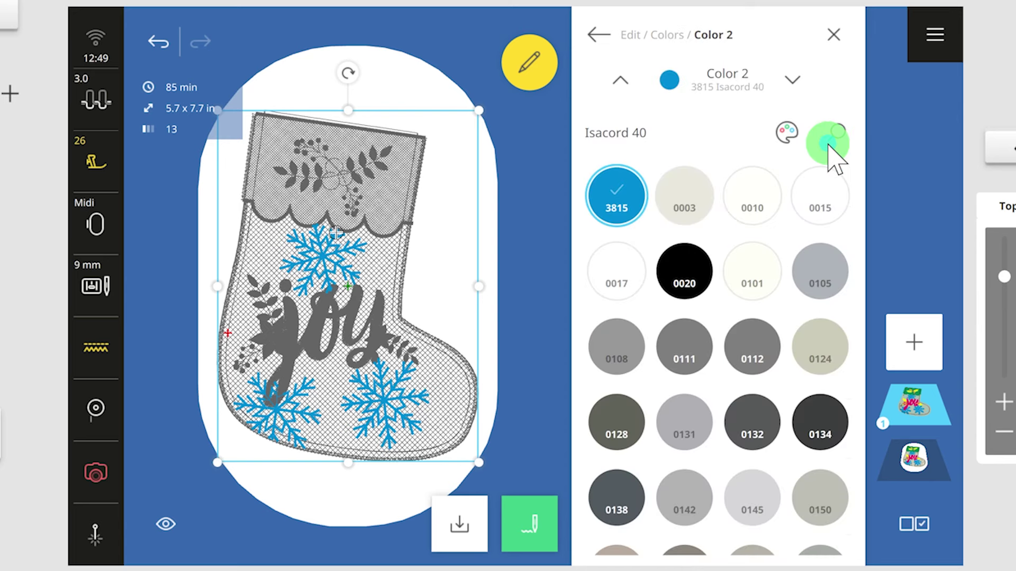
{"action": "left_click", "coordinate": [680, 206]}
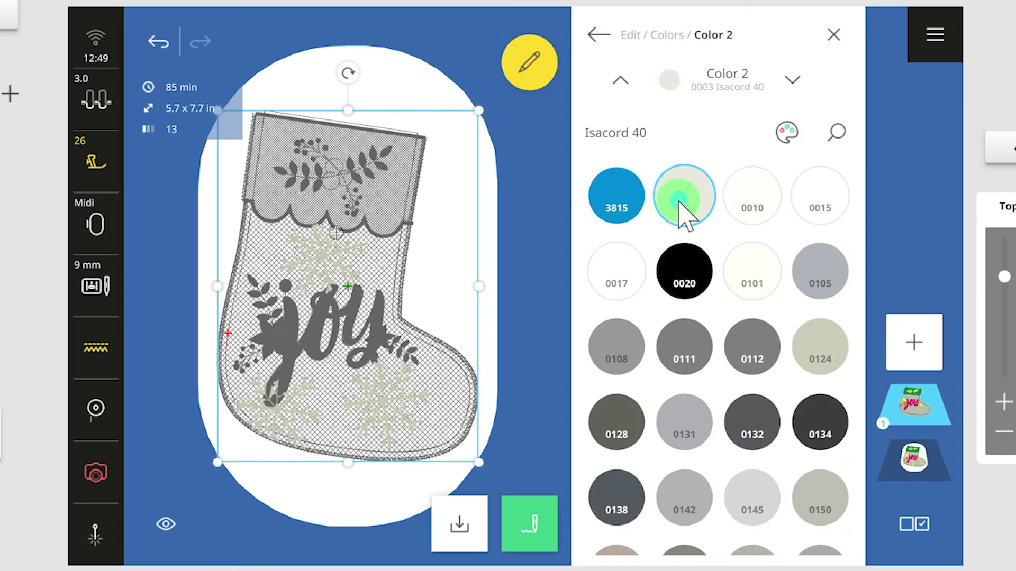
{"action": "left_click", "coordinate": [792, 80]}
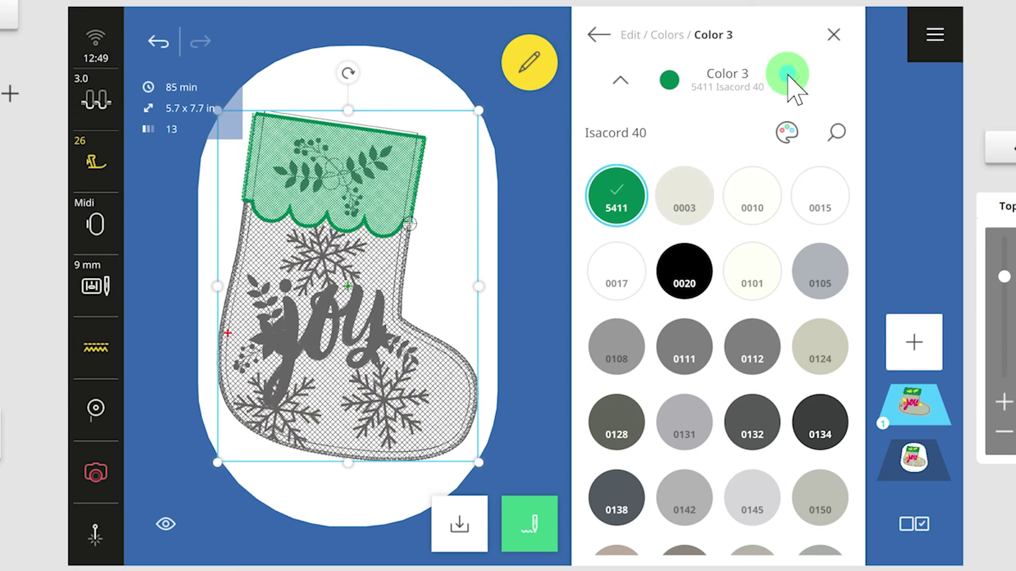
{"action": "left_click", "coordinate": [680, 202]}
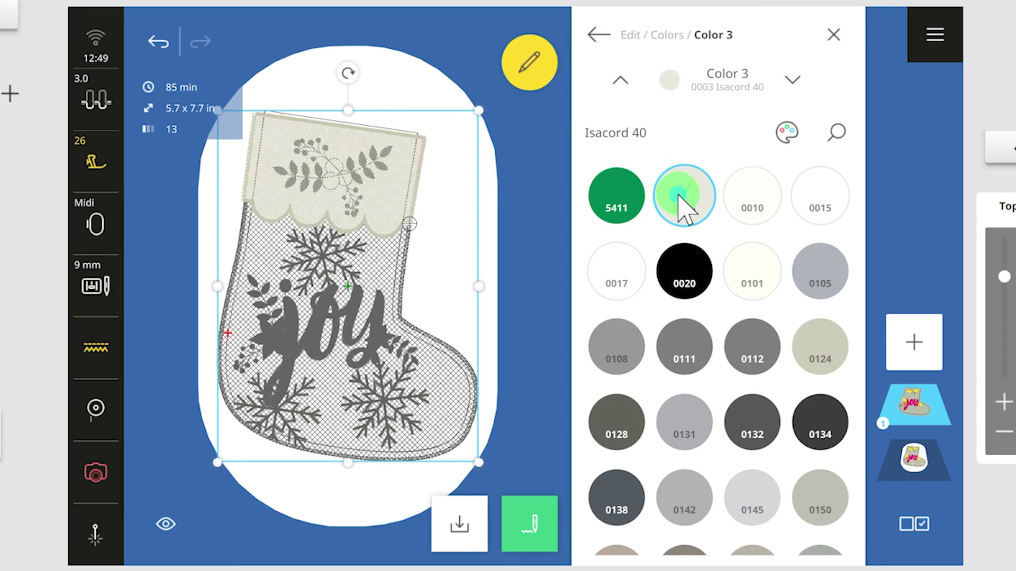
- Set colour 4 to Green Grass 5722 using the thread number search
{"action": "left_click", "coordinate": [792, 80]}
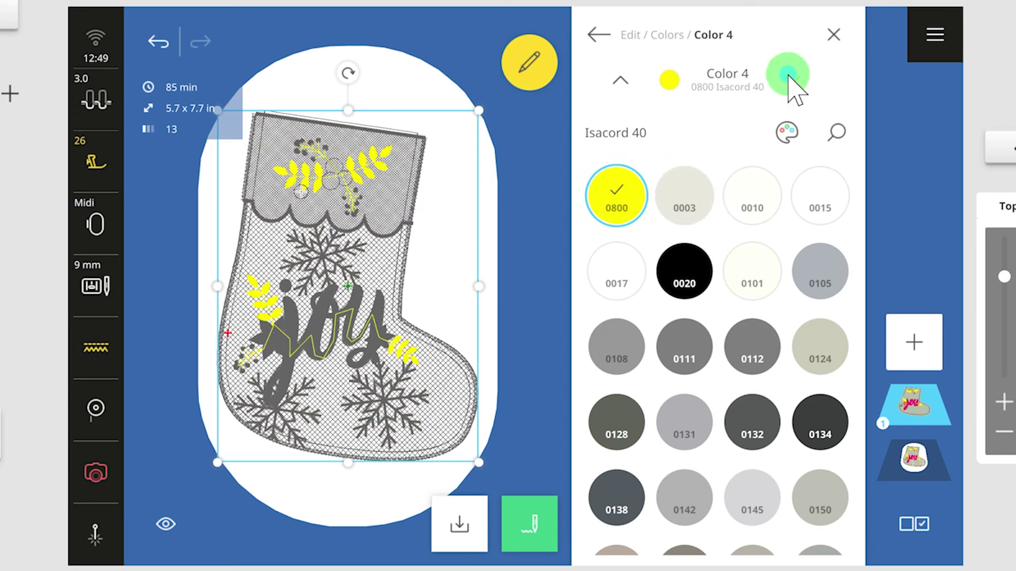
{"action": "left_click", "coordinate": [840, 134]}
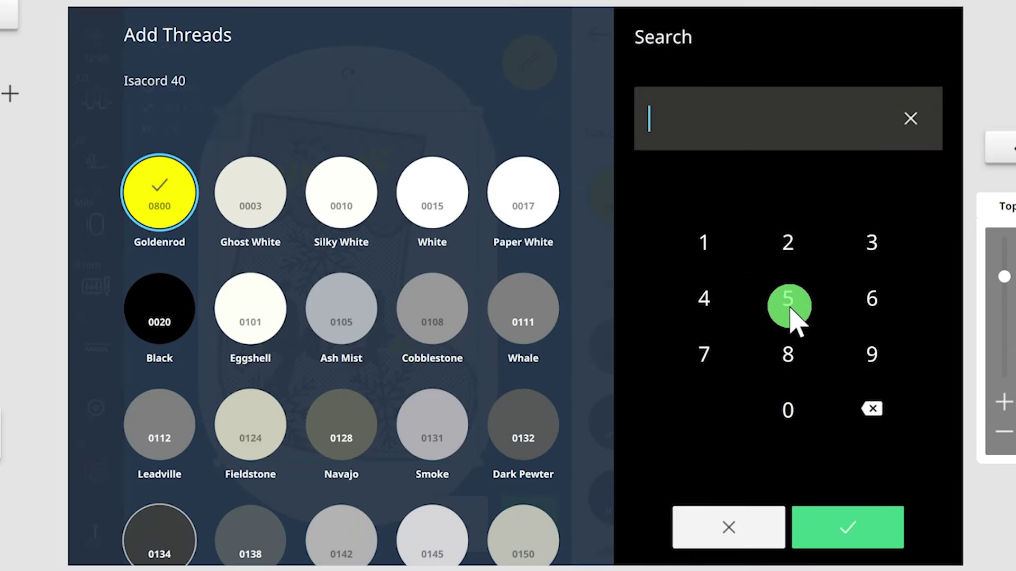
{"action": "left_click", "coordinate": [788, 306]}
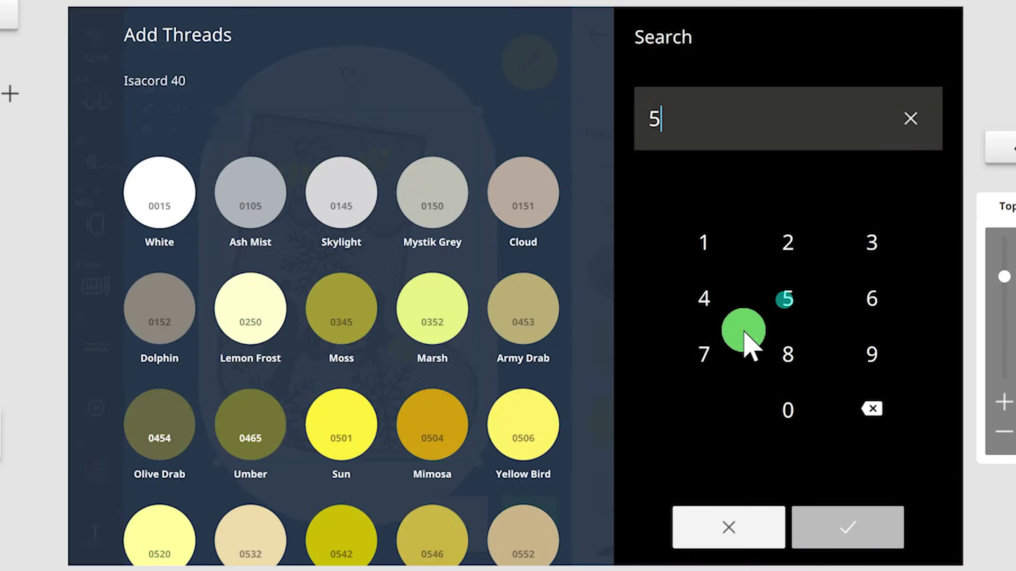
{"action": "left_click", "coordinate": [696, 359]}
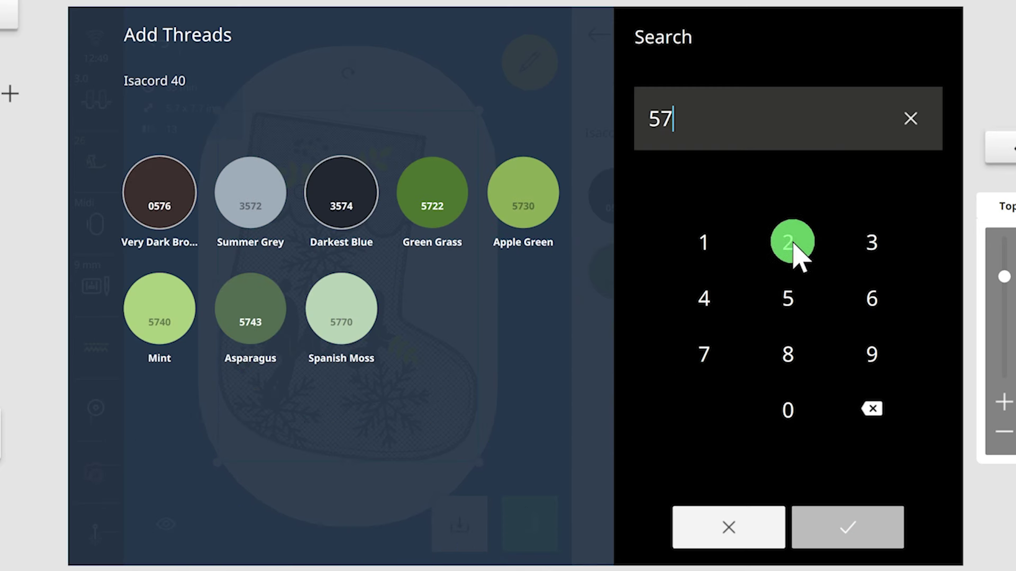
{"action": "left_click", "coordinate": [796, 249]}
{"action": "left_click", "coordinate": [796, 249]}
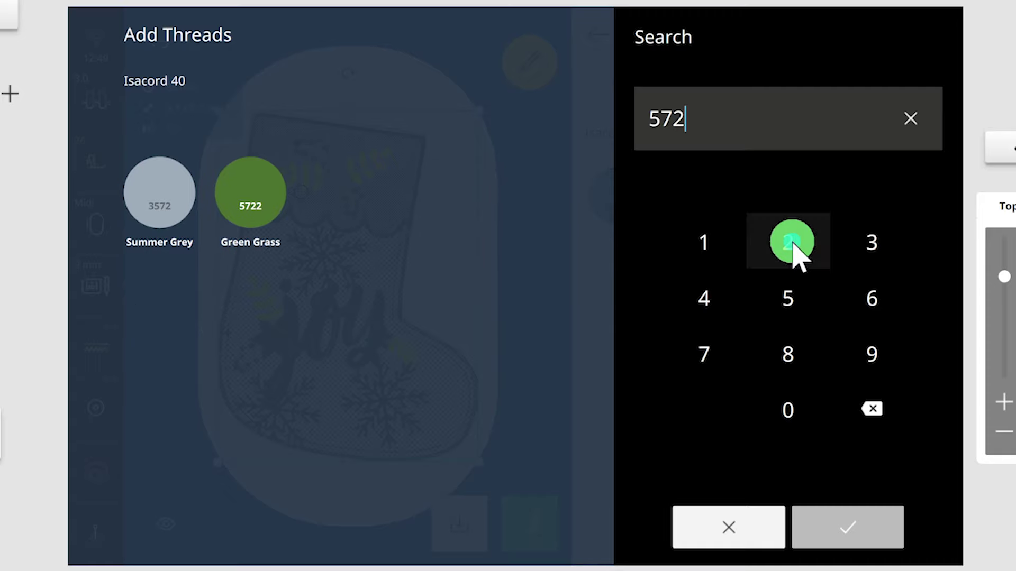
{"action": "left_click", "coordinate": [858, 541]}
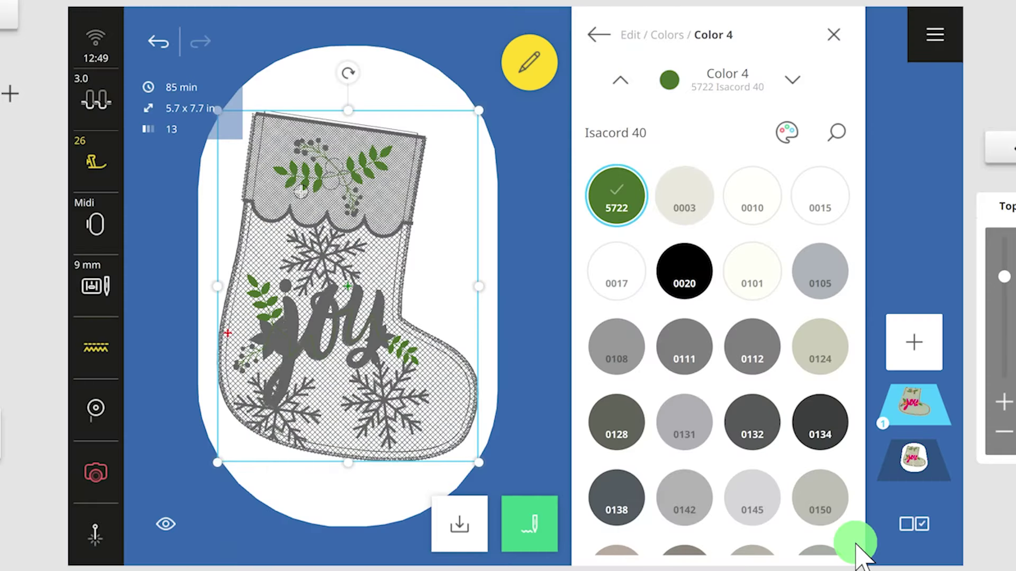
- Set colour 5 to Lipstick 1903
{"action": "left_click", "coordinate": [794, 78]}
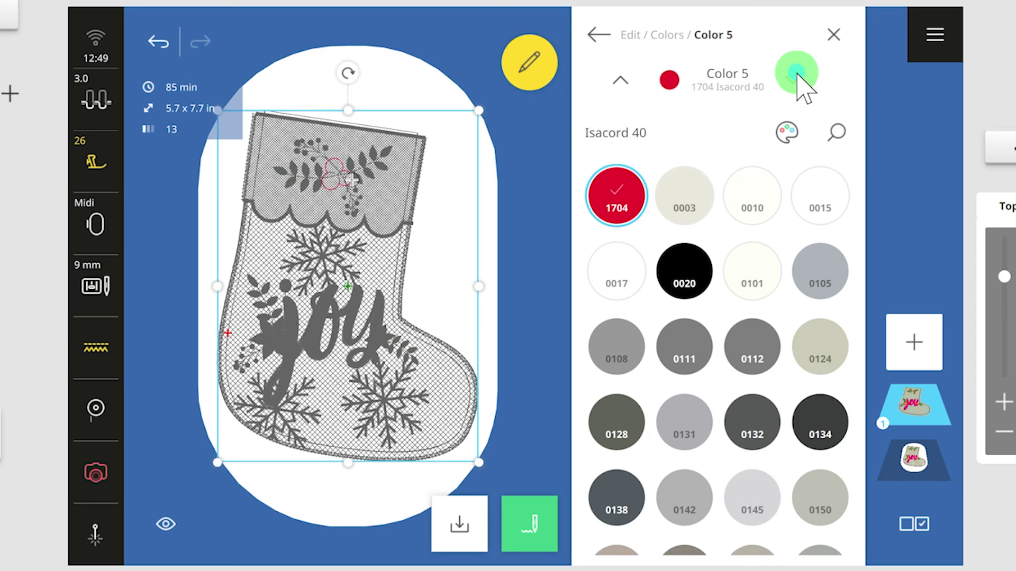
{"action": "left_click", "coordinate": [838, 133]}
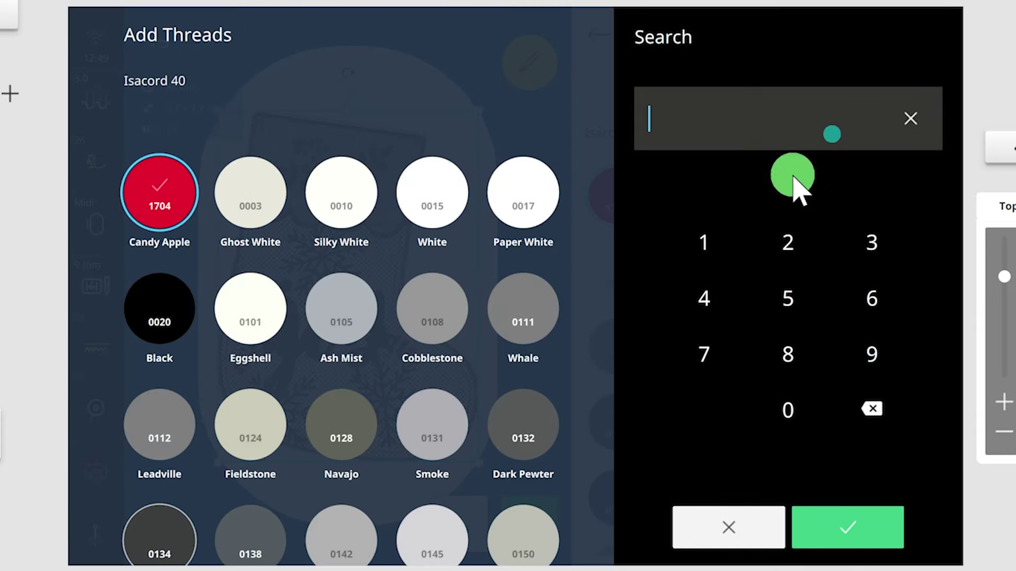
{"action": "left_click", "coordinate": [707, 241]}
{"action": "left_click", "coordinate": [870, 354]}
{"action": "left_click", "coordinate": [783, 416]}
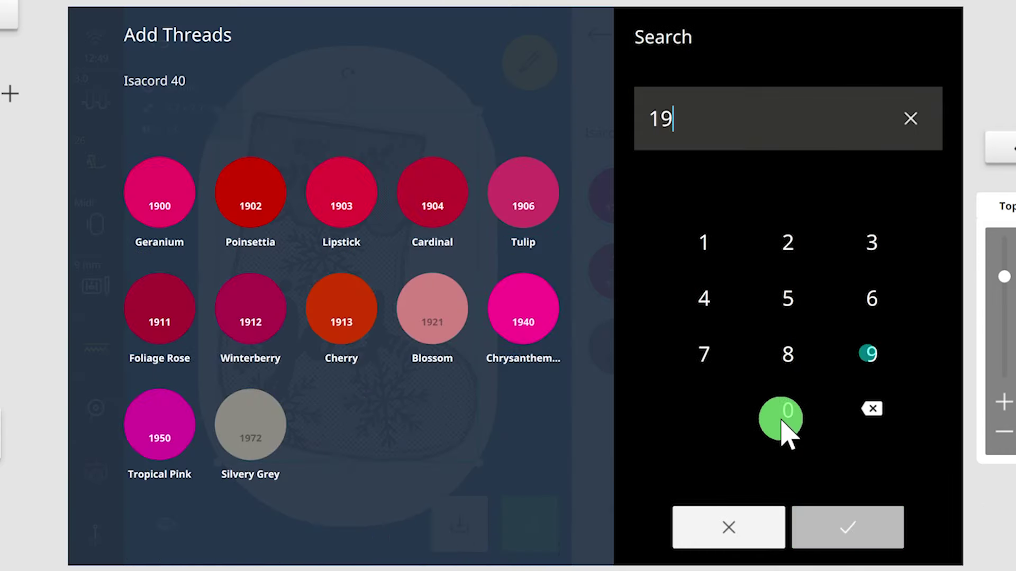
{"action": "left_click", "coordinate": [863, 243]}
{"action": "left_click", "coordinate": [852, 529]}
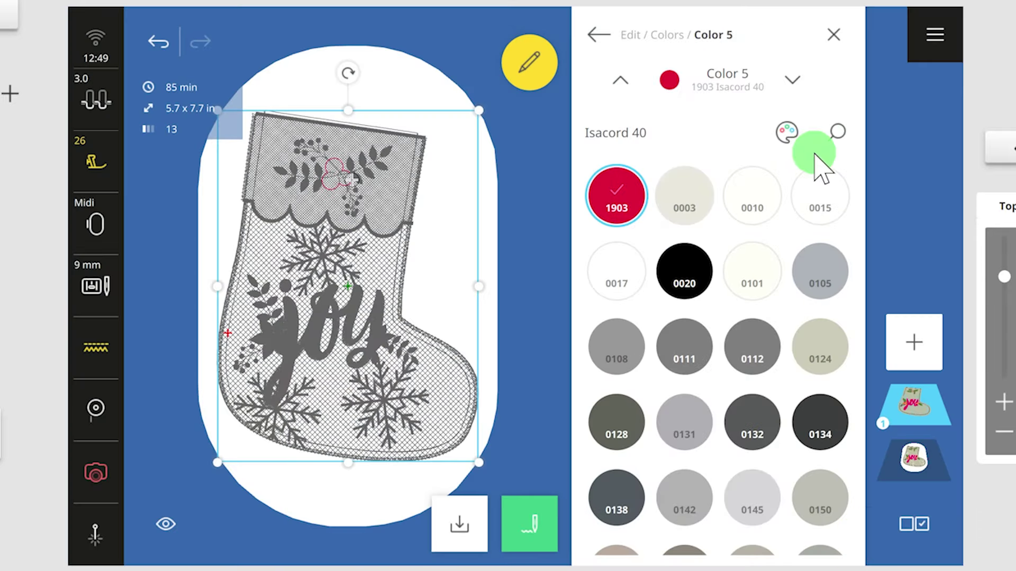
- Set colour 6 to Lipstick 1903
{"action": "left_click", "coordinate": [793, 81]}
{"action": "left_click", "coordinate": [730, 427]}
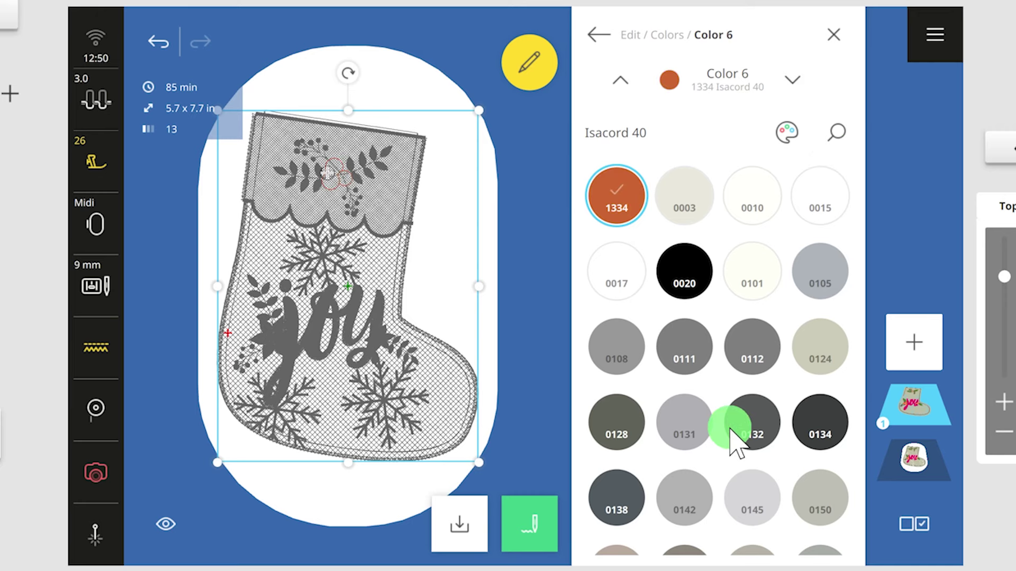
{"action": "left_click", "coordinate": [836, 133]}
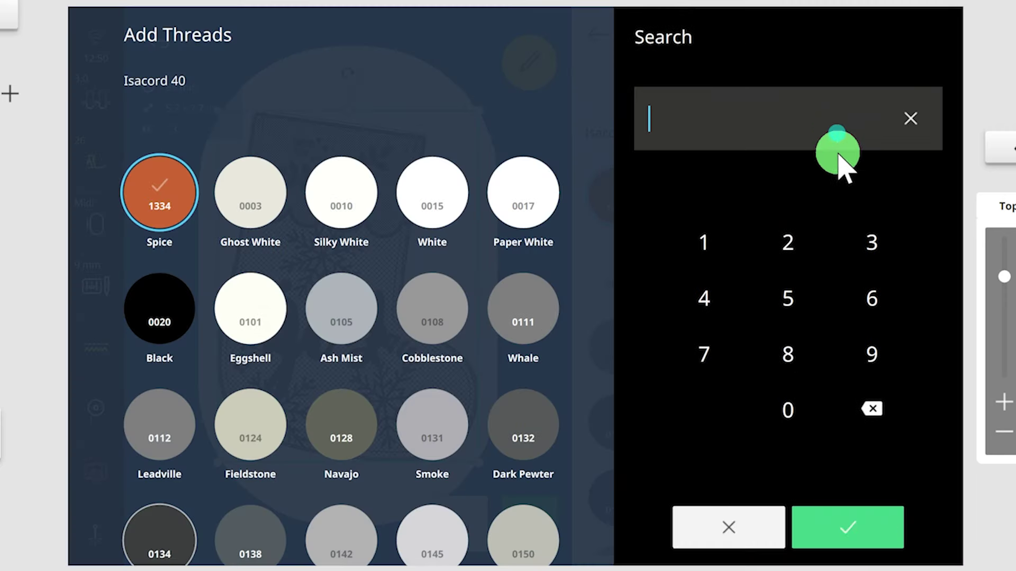
{"action": "left_click", "coordinate": [712, 241]}
{"action": "left_click", "coordinate": [870, 354]}
{"action": "left_click", "coordinate": [788, 410]}
{"action": "left_click", "coordinate": [871, 243]}
{"action": "left_click", "coordinate": [838, 551]}
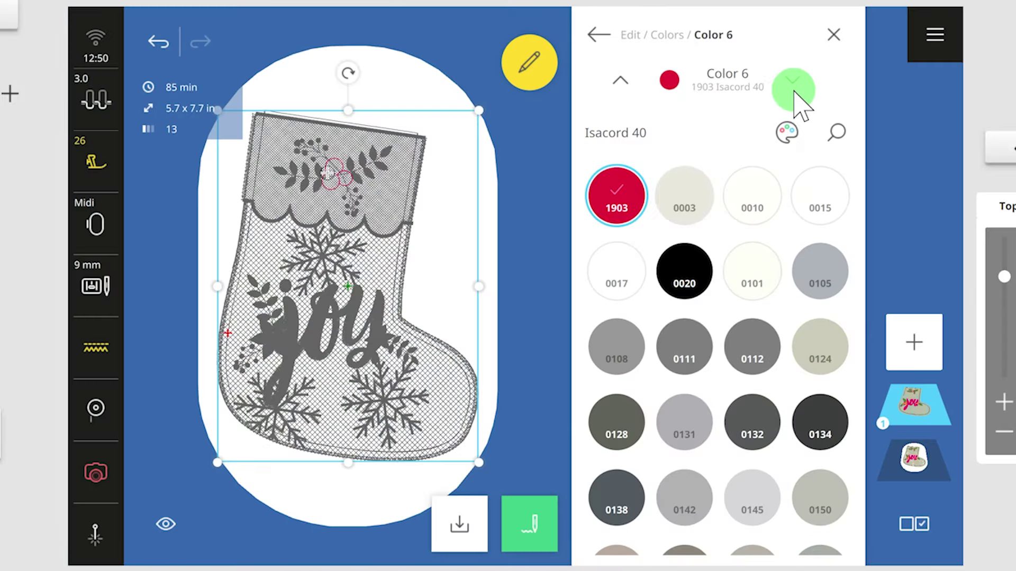
- Set colour 7, the joy lettering, to Lipstick 1903
{"action": "left_click", "coordinate": [790, 79]}
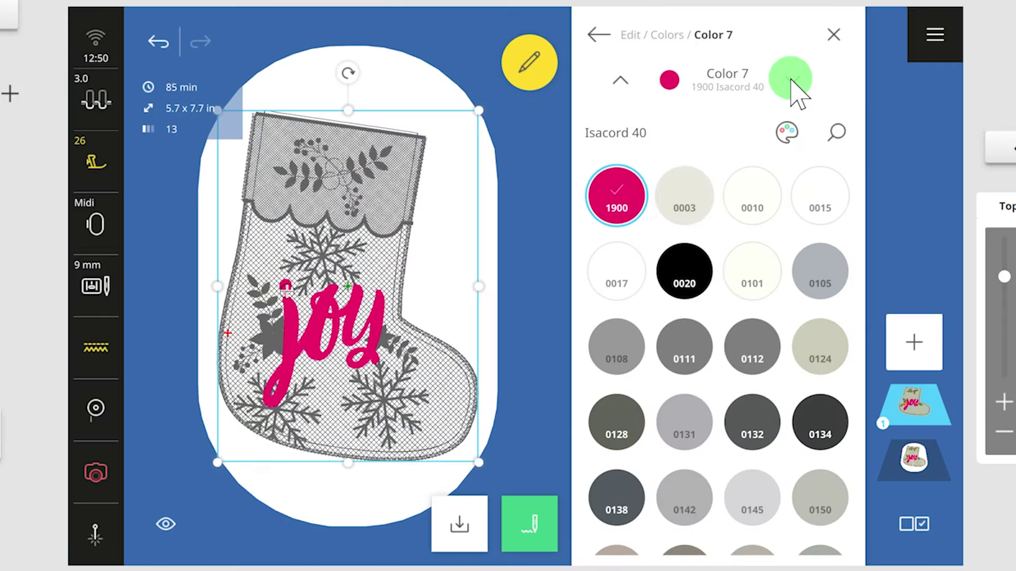
{"action": "left_click", "coordinate": [838, 133]}
{"action": "left_click", "coordinate": [706, 246]}
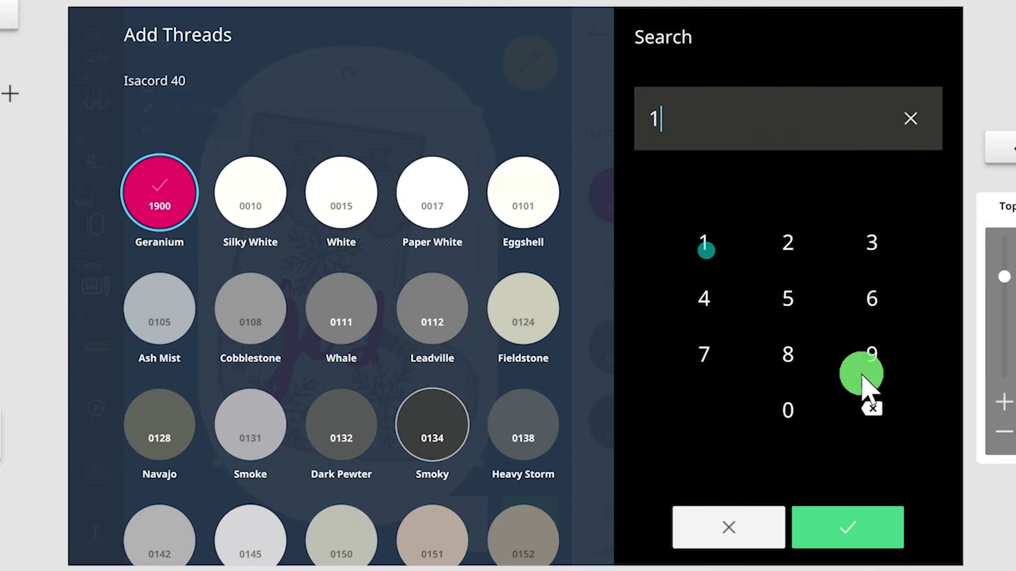
{"action": "left_click", "coordinate": [872, 360]}
{"action": "left_click", "coordinate": [807, 404]}
{"action": "left_click", "coordinate": [873, 239]}
{"action": "left_click", "coordinate": [846, 528]}
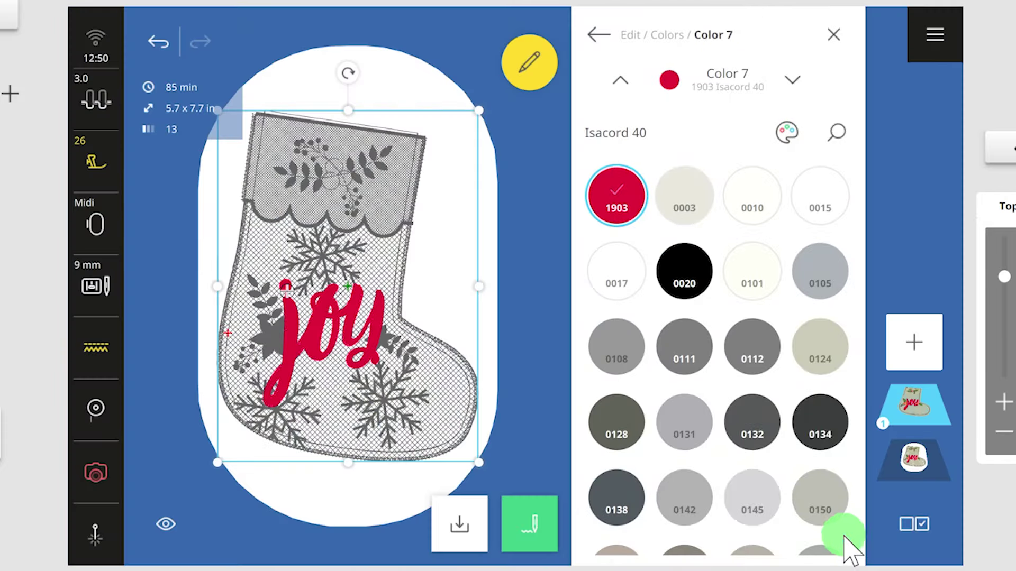
- Set colour 8 to Raspberry 2320
{"action": "left_click", "coordinate": [794, 80]}
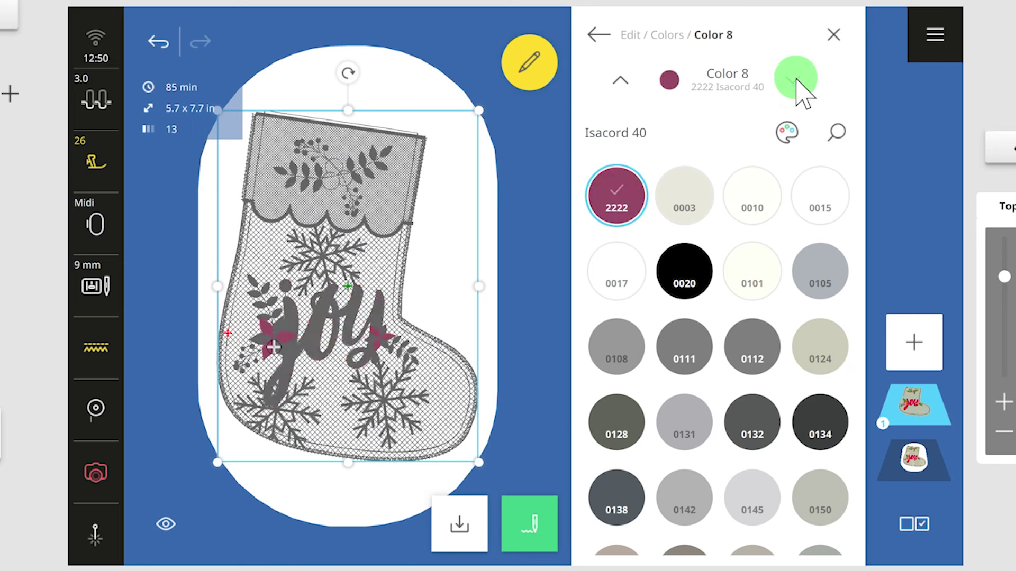
{"action": "left_click", "coordinate": [837, 132]}
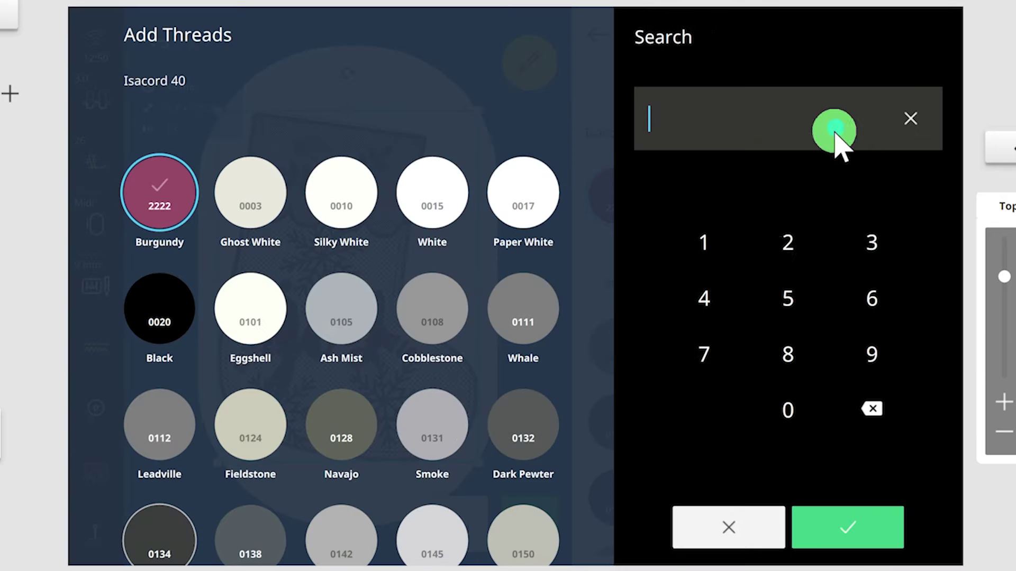
{"action": "left_click", "coordinate": [784, 247]}
{"action": "left_click", "coordinate": [868, 246]}
{"action": "left_click", "coordinate": [784, 248]}
{"action": "left_click", "coordinate": [787, 397]}
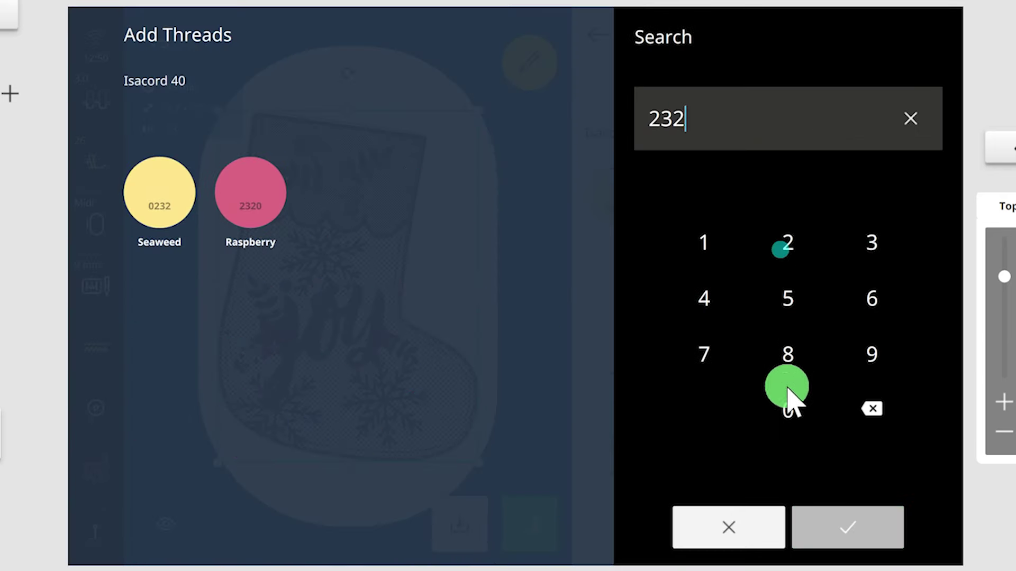
{"action": "left_click", "coordinate": [850, 532]}
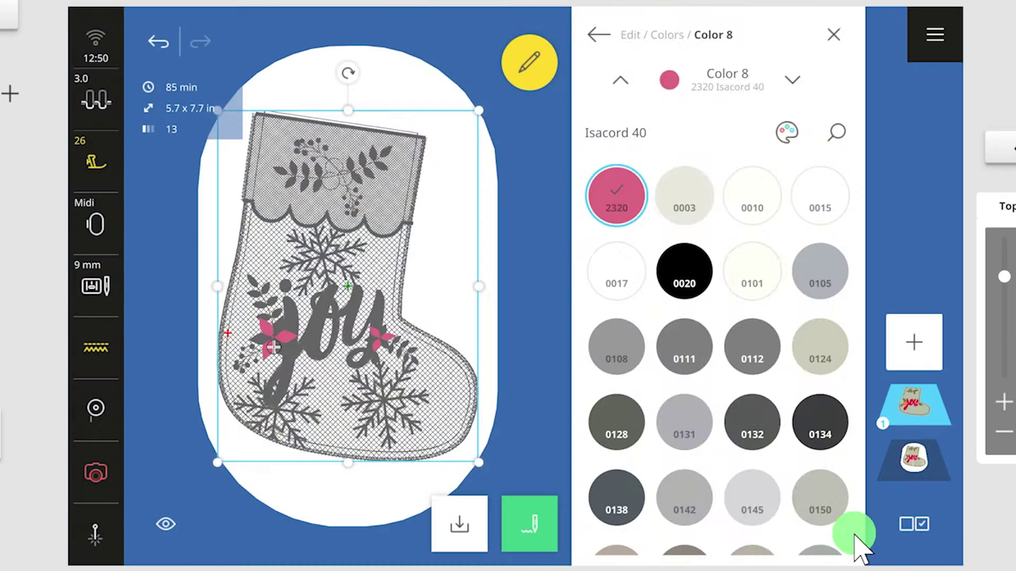
- Set colour 9 to Azalea Pink 2560
{"action": "left_click", "coordinate": [792, 81]}
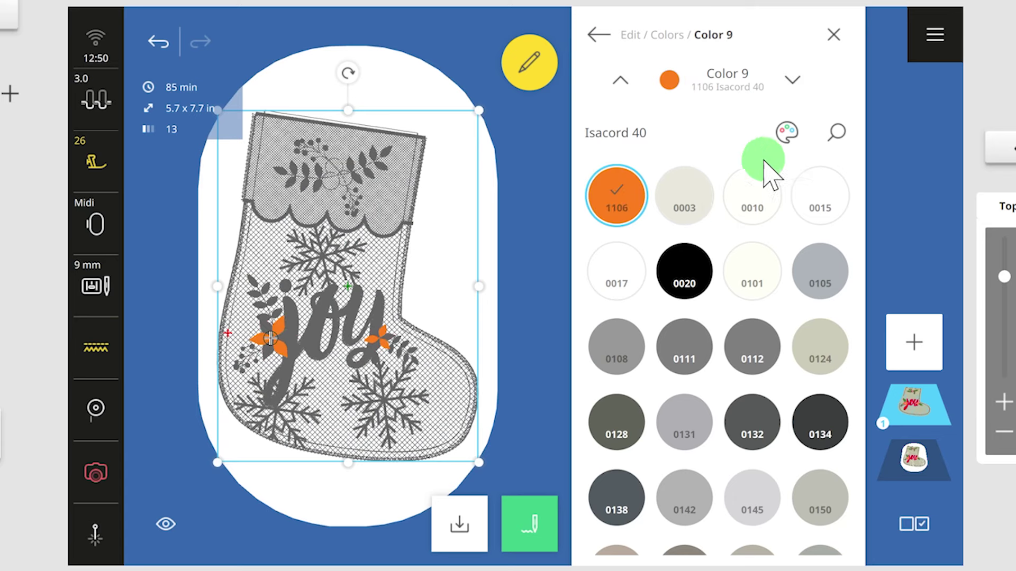
{"action": "left_click", "coordinate": [840, 132]}
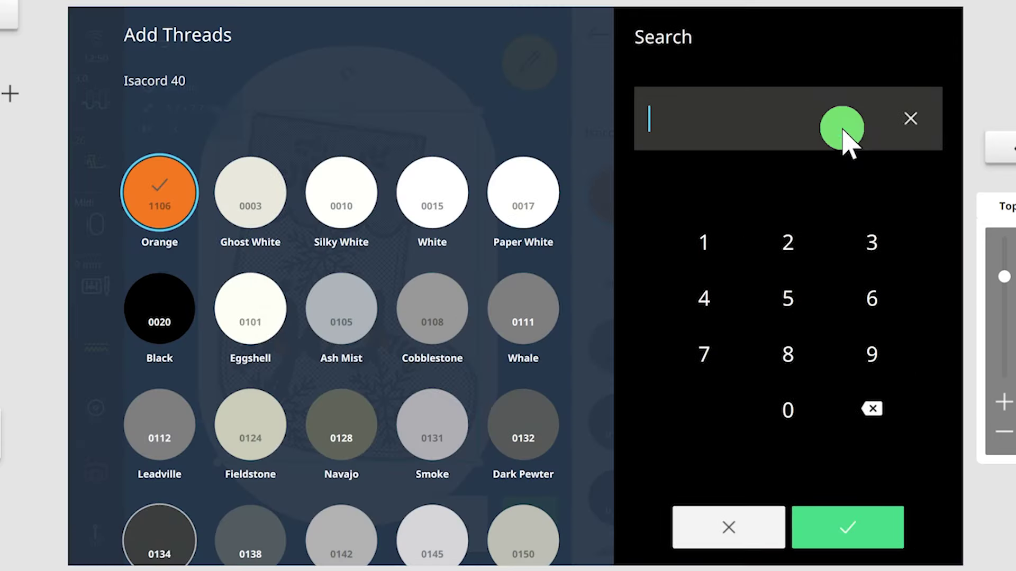
{"action": "left_click", "coordinate": [789, 247]}
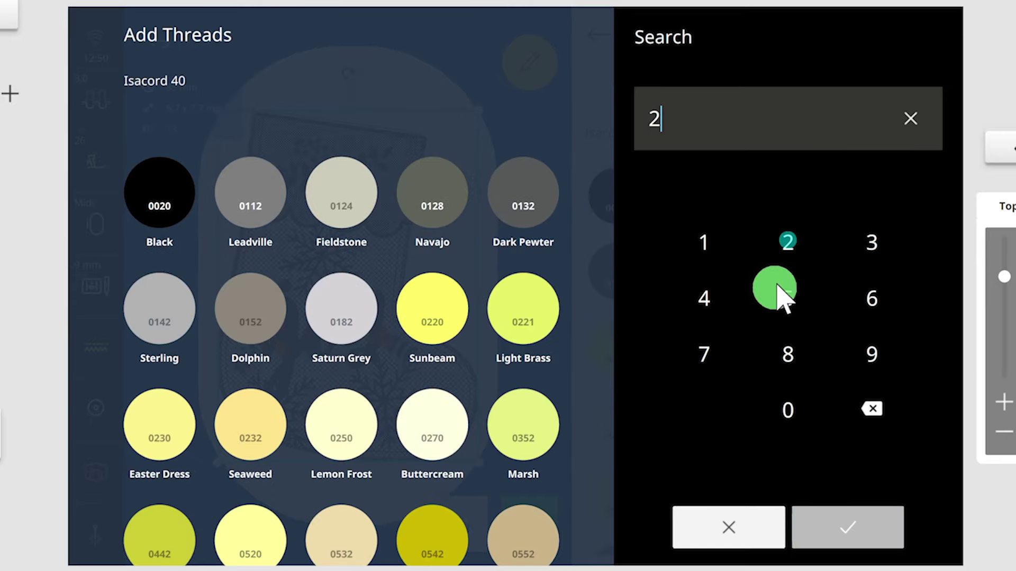
{"action": "left_click", "coordinate": [777, 309]}
{"action": "left_click", "coordinate": [876, 303]}
{"action": "left_click", "coordinate": [817, 410]}
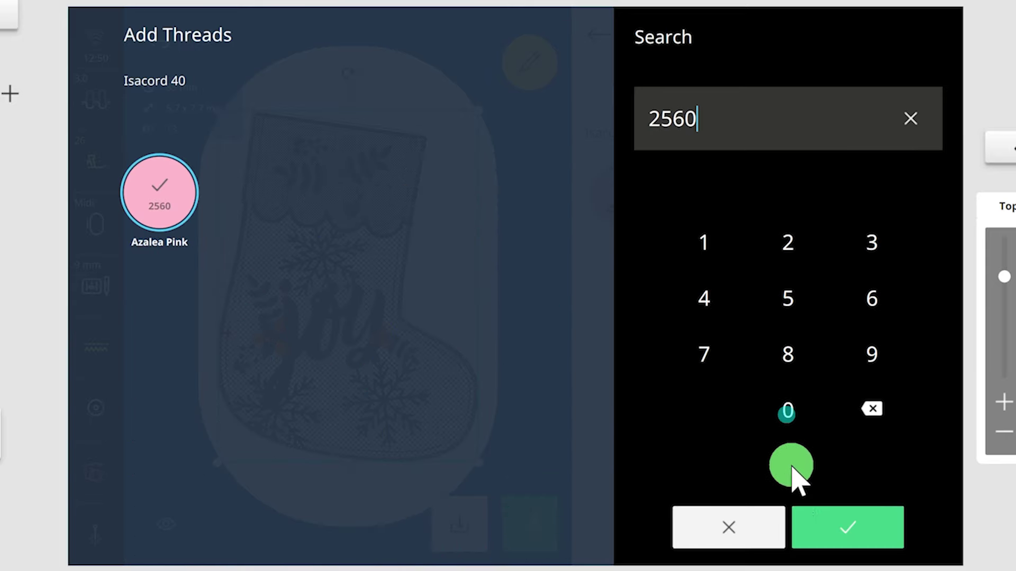
{"action": "left_click", "coordinate": [834, 530]}
- Set colour 10 to Foliage Rose 1911
{"action": "left_click", "coordinate": [797, 76]}
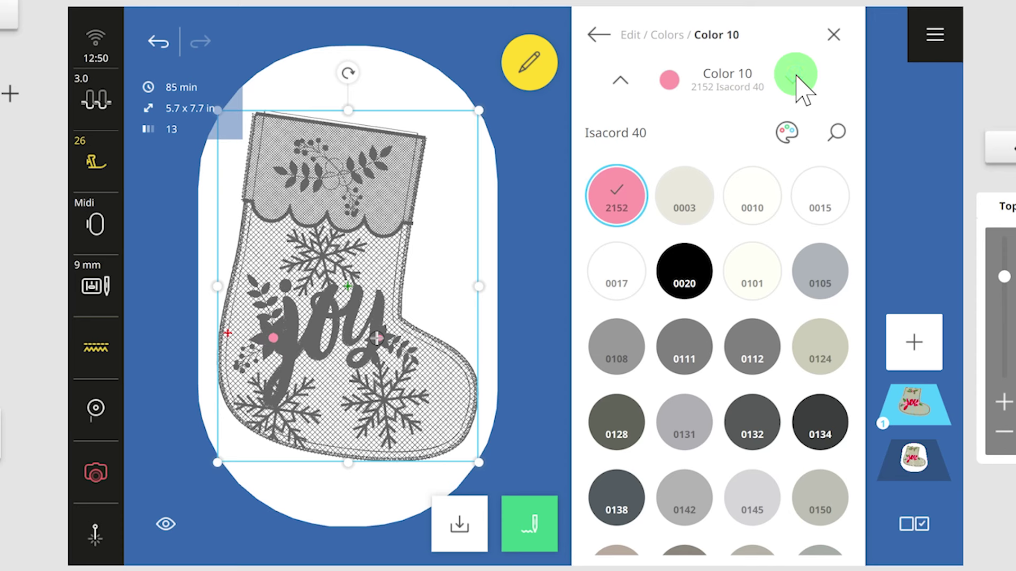
{"action": "left_click", "coordinate": [836, 133]}
{"action": "left_click", "coordinate": [705, 243]}
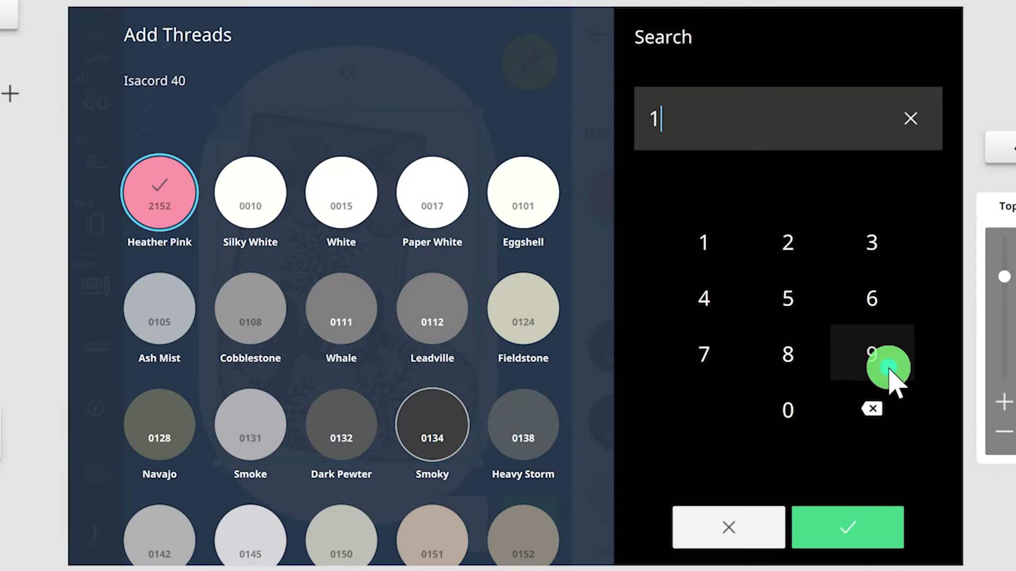
{"action": "left_click", "coordinate": [872, 353]}
{"action": "double_click", "coordinate": [704, 242]}
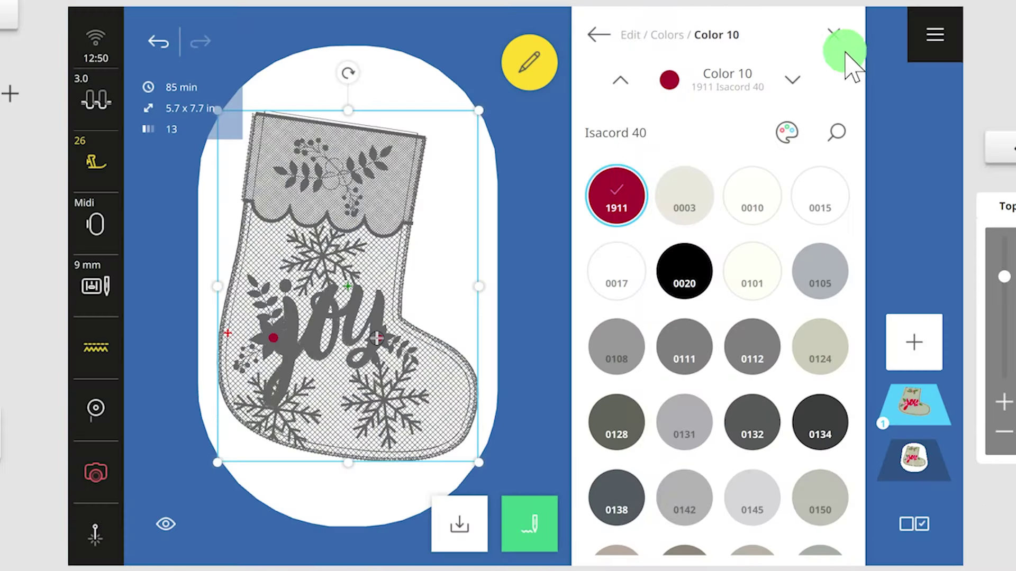
- Set colour 11 to Foliage Rose 1911 and close the thread colour editor
{"action": "left_click", "coordinate": [793, 81]}
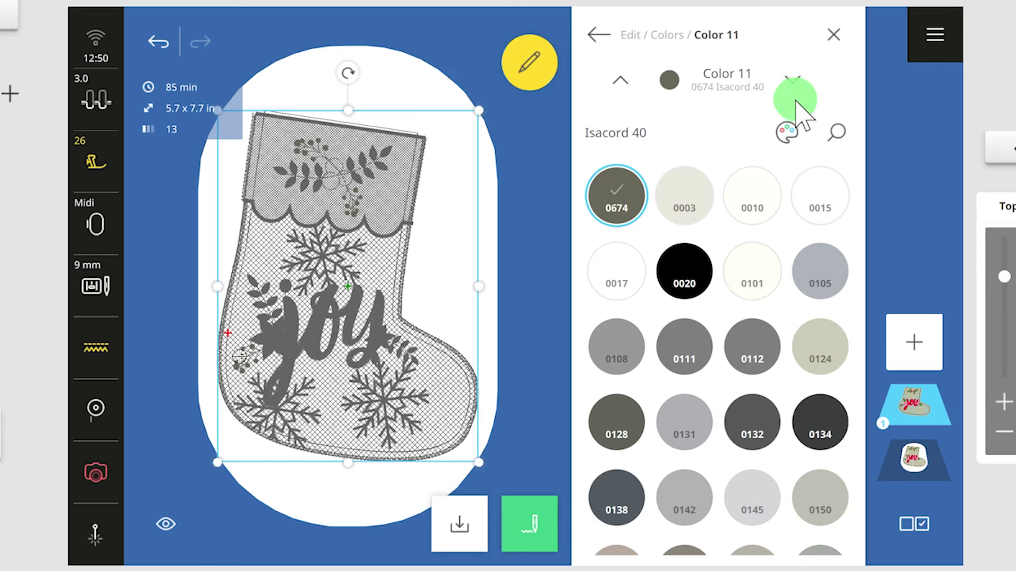
{"action": "left_click", "coordinate": [835, 134]}
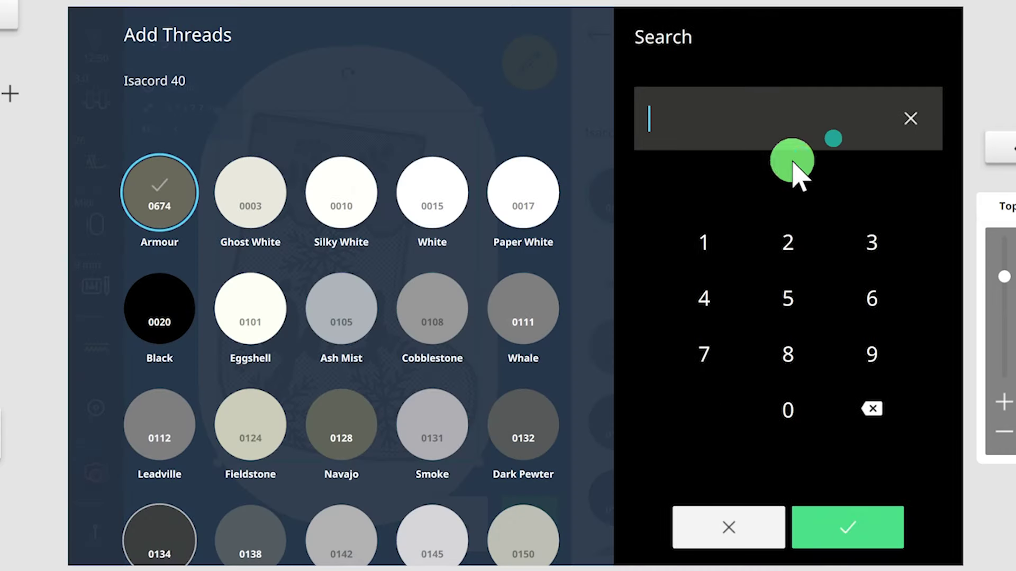
{"action": "left_click", "coordinate": [703, 243]}
{"action": "left_click", "coordinate": [872, 353]}
{"action": "left_click", "coordinate": [707, 242]}
{"action": "left_click", "coordinate": [707, 242]}
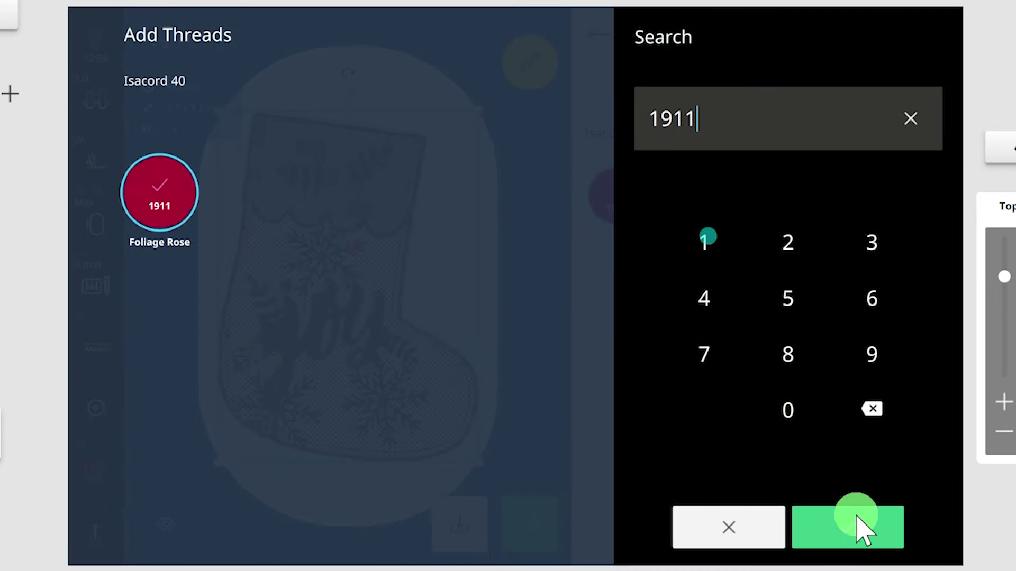
{"action": "left_click", "coordinate": [857, 538]}
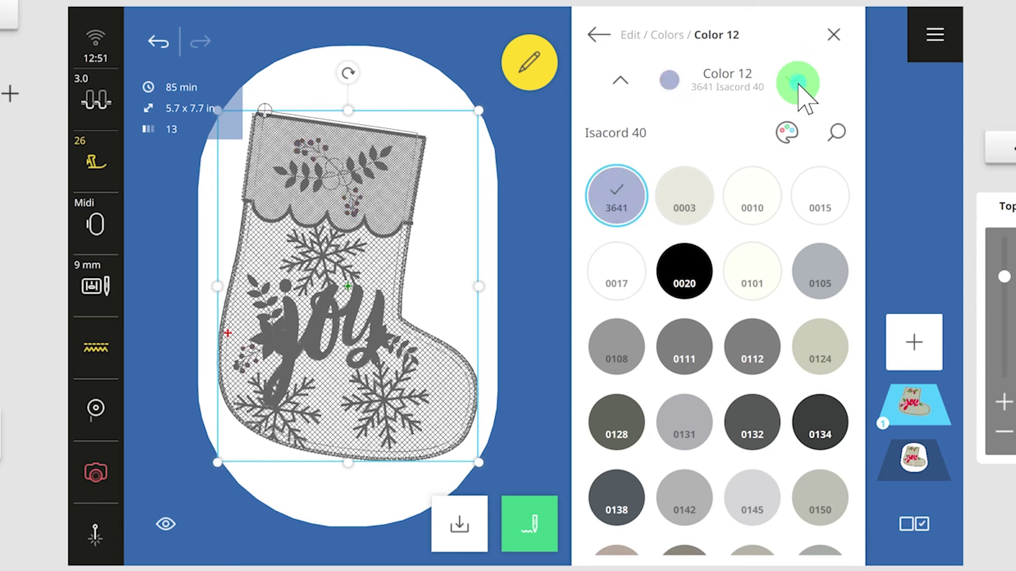
{"action": "left_click", "coordinate": [599, 35]}
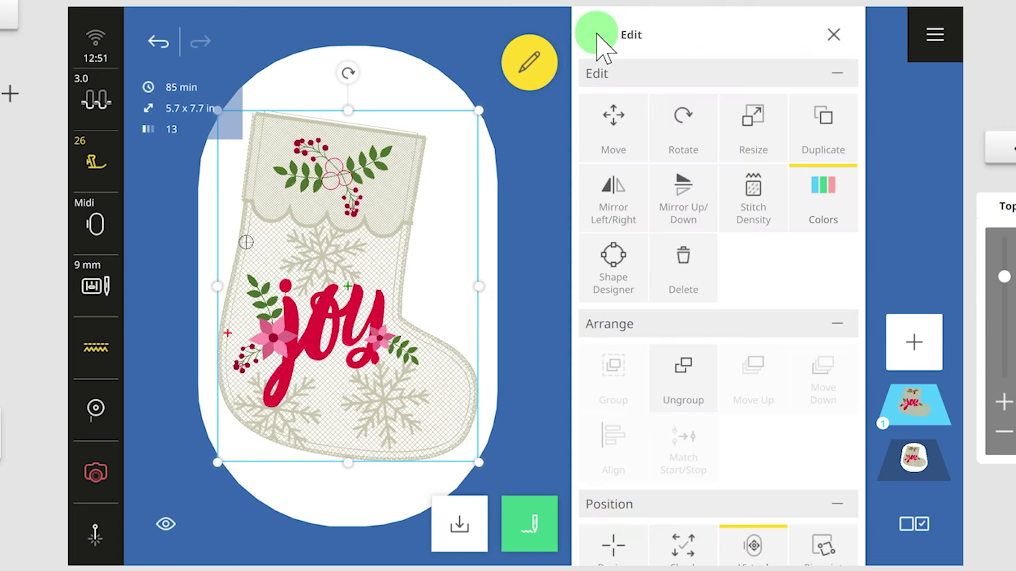
- Start saving the recoloured design and name it 'Stocking'
{"action": "left_click", "coordinate": [454, 528]}
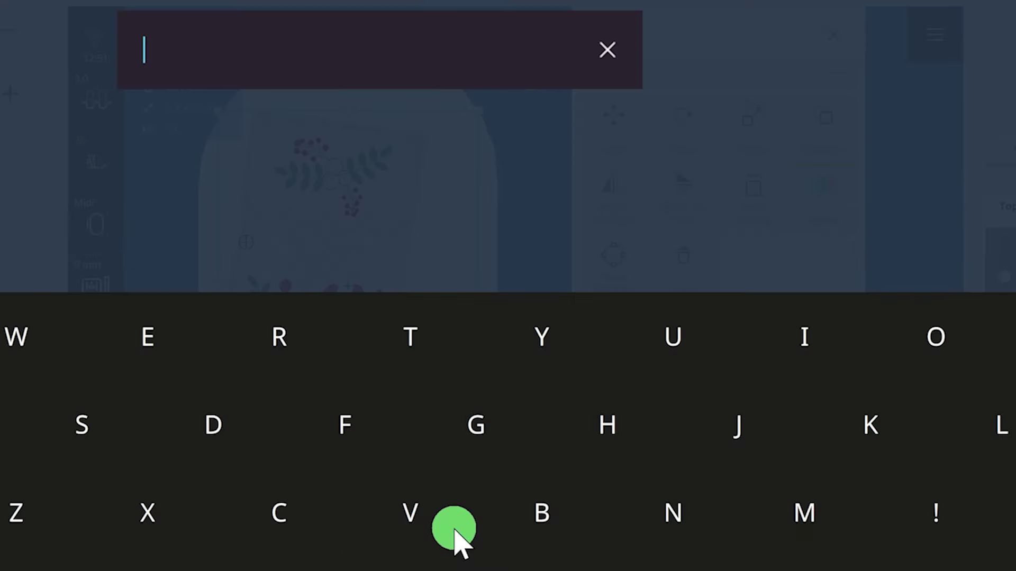
{"action": "left_click", "coordinate": [81, 427]}
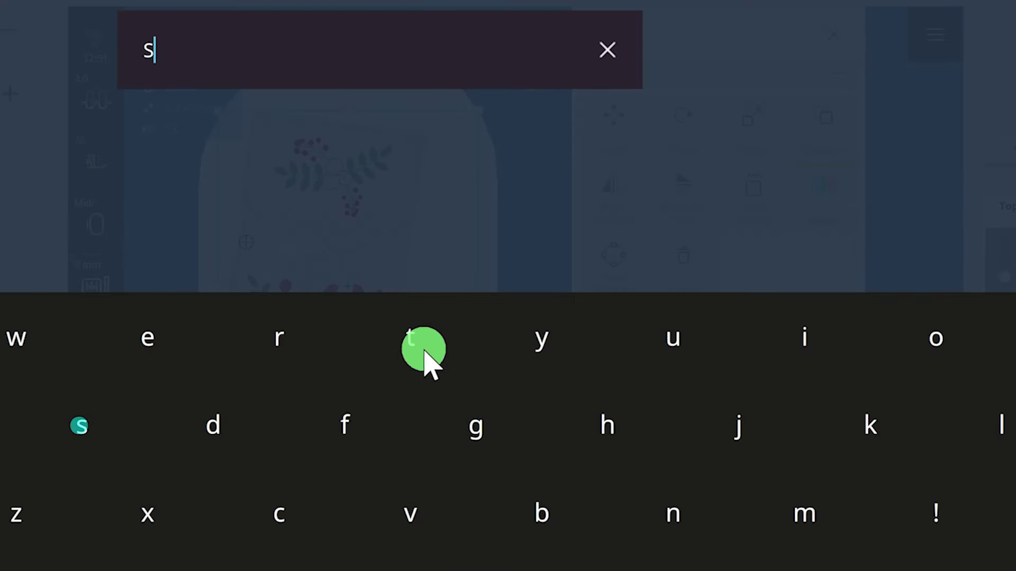
{"action": "left_click", "coordinate": [418, 344]}
{"action": "left_click", "coordinate": [942, 331]}
{"action": "left_click", "coordinate": [265, 518]}
{"action": "left_click", "coordinate": [874, 430]}
{"action": "left_click", "coordinate": [808, 335]}
{"action": "left_click", "coordinate": [682, 520]}
{"action": "left_click", "coordinate": [461, 433]}
{"action": "key", "text": "Return"}
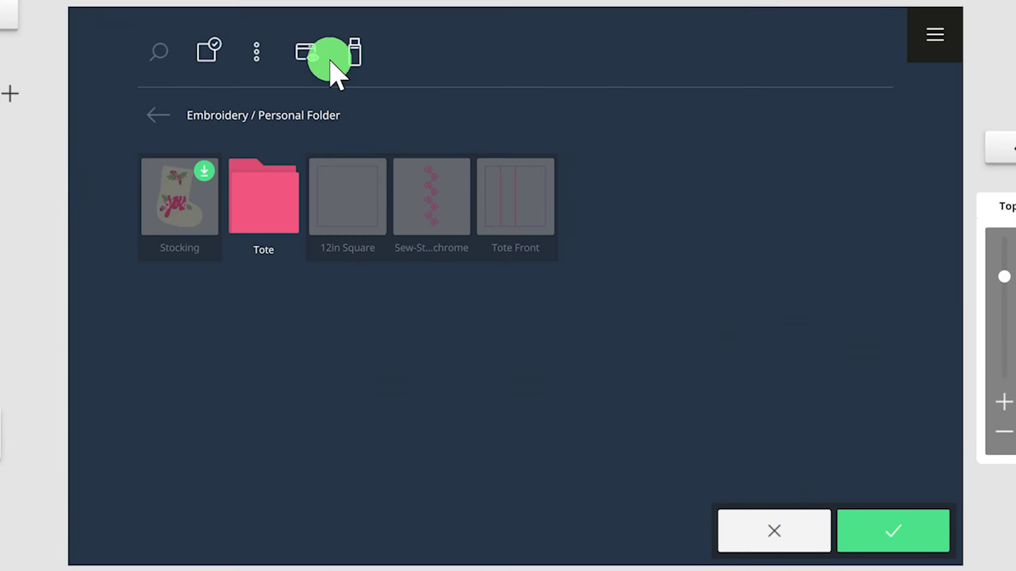
- Save 'Stocking' into the USB stick's Kimberbell folder
{"action": "left_click", "coordinate": [354, 50]}
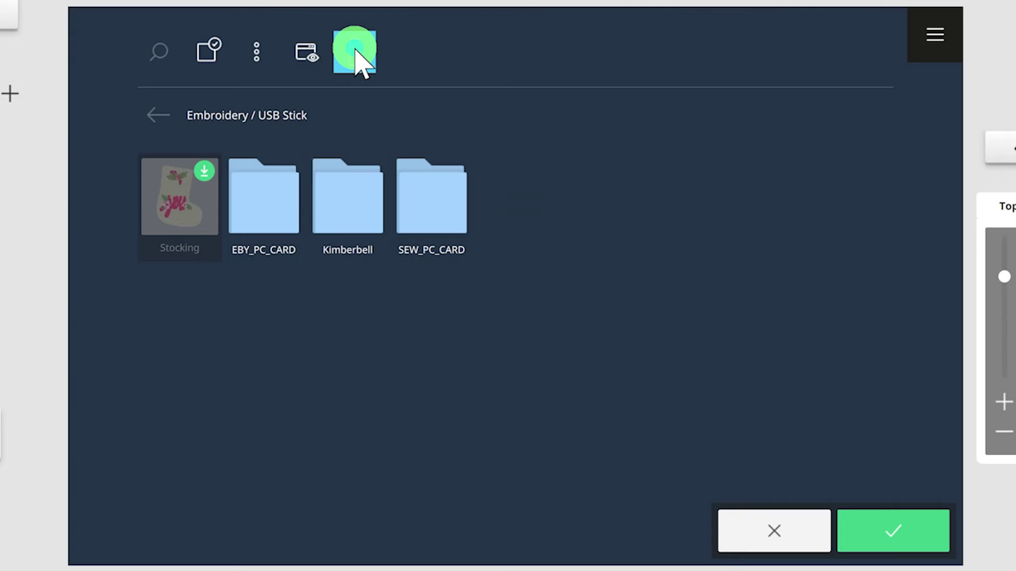
{"action": "left_click", "coordinate": [353, 204]}
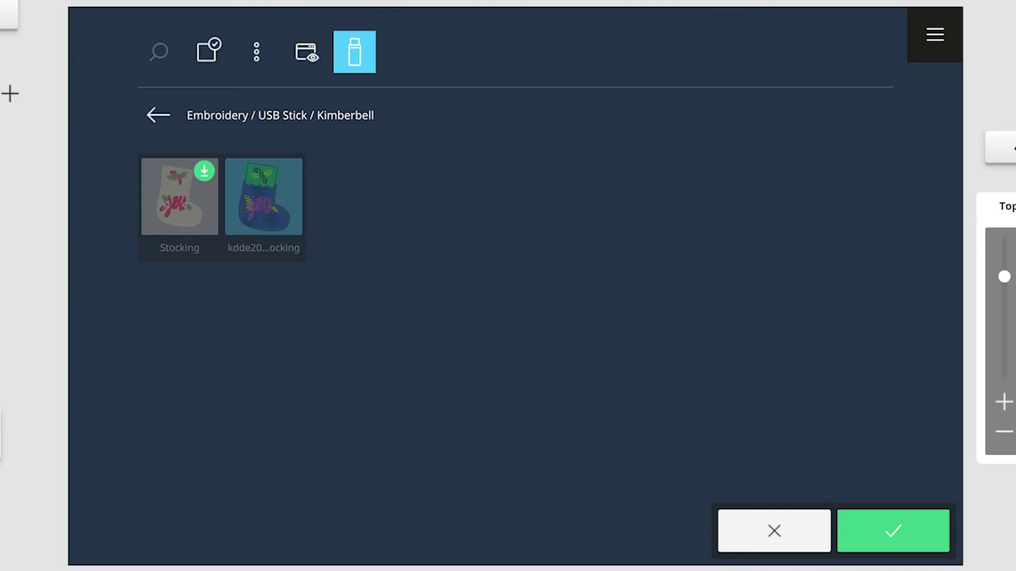
{"action": "left_click", "coordinate": [908, 537]}
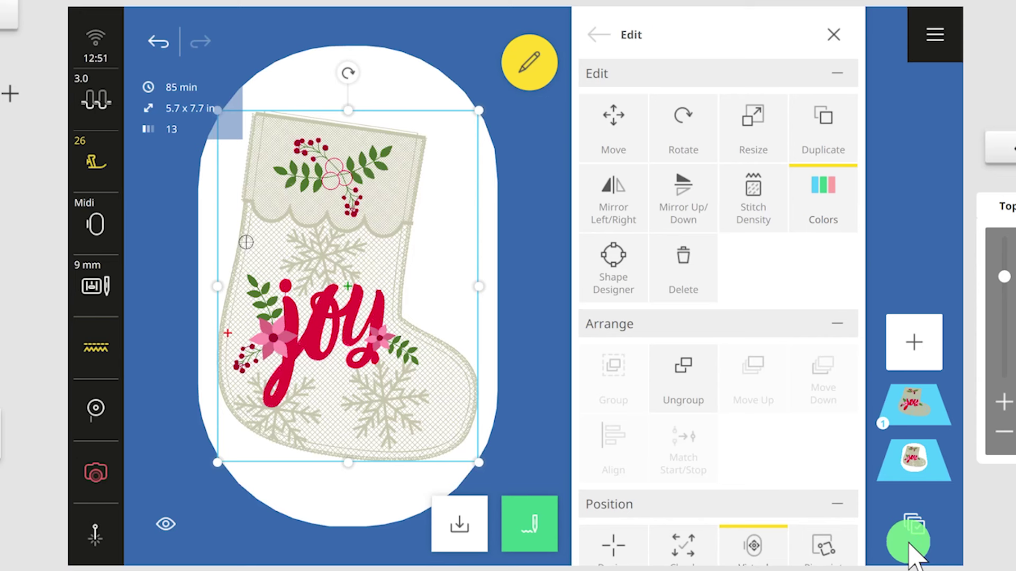